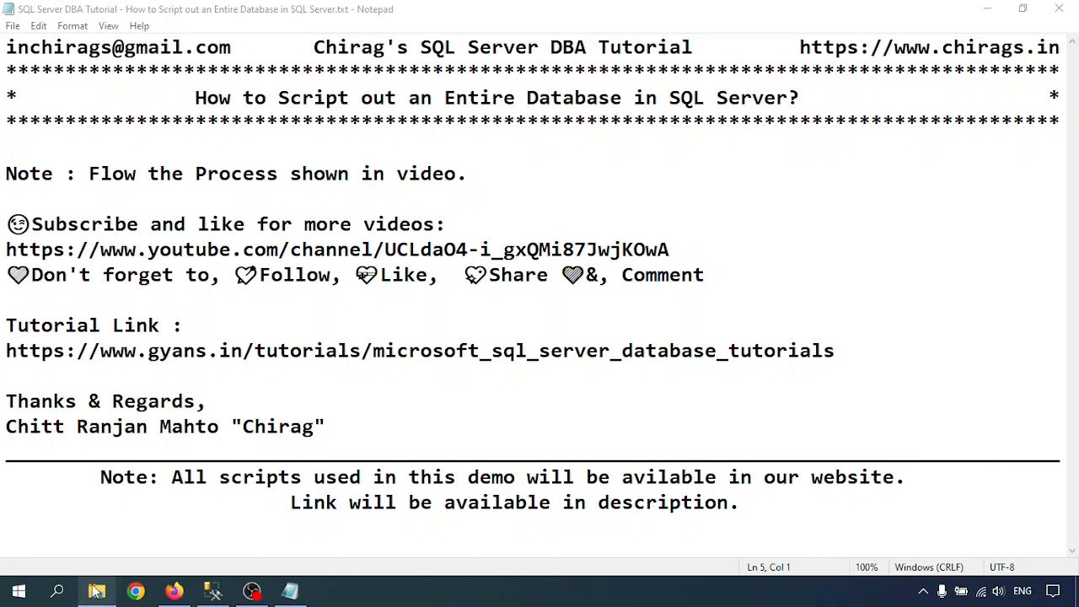
# - Switch from the Notepad tutorial notes to SQL Server Management Studio via the taskbar
pyautogui.click(215, 593)
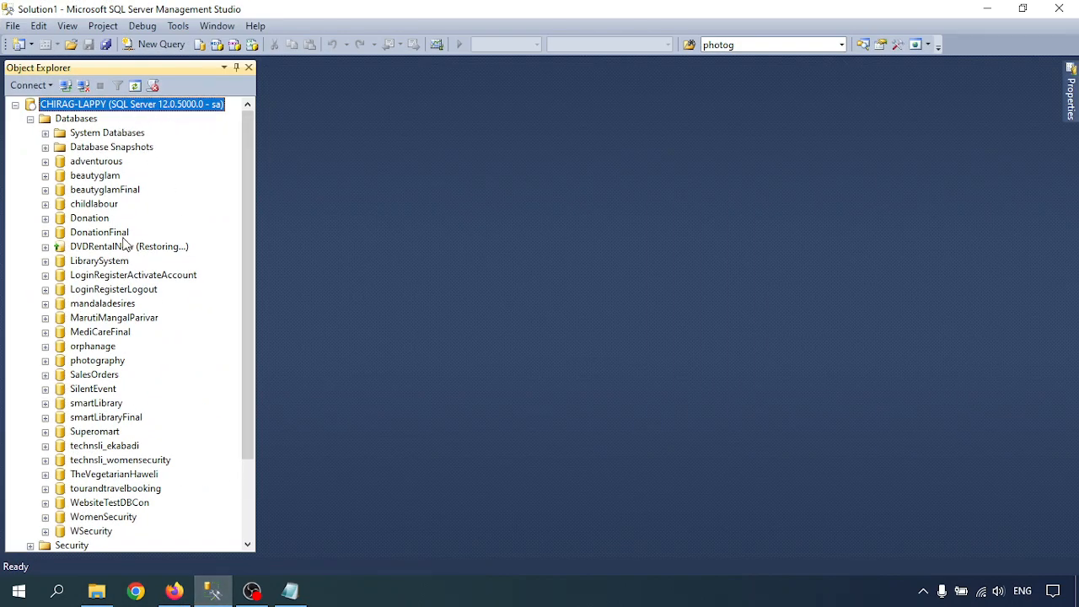
# - Launch Tasks > Generate Scripts from the SalesOrders database's context menu
pyautogui.click(93, 379)
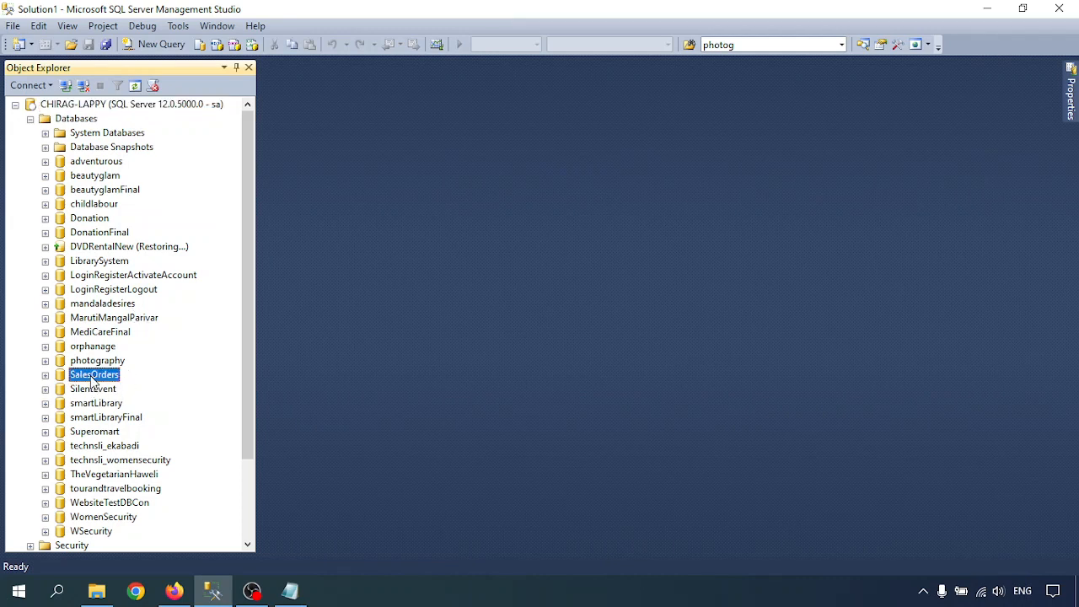
pyautogui.rightClick(93, 380)
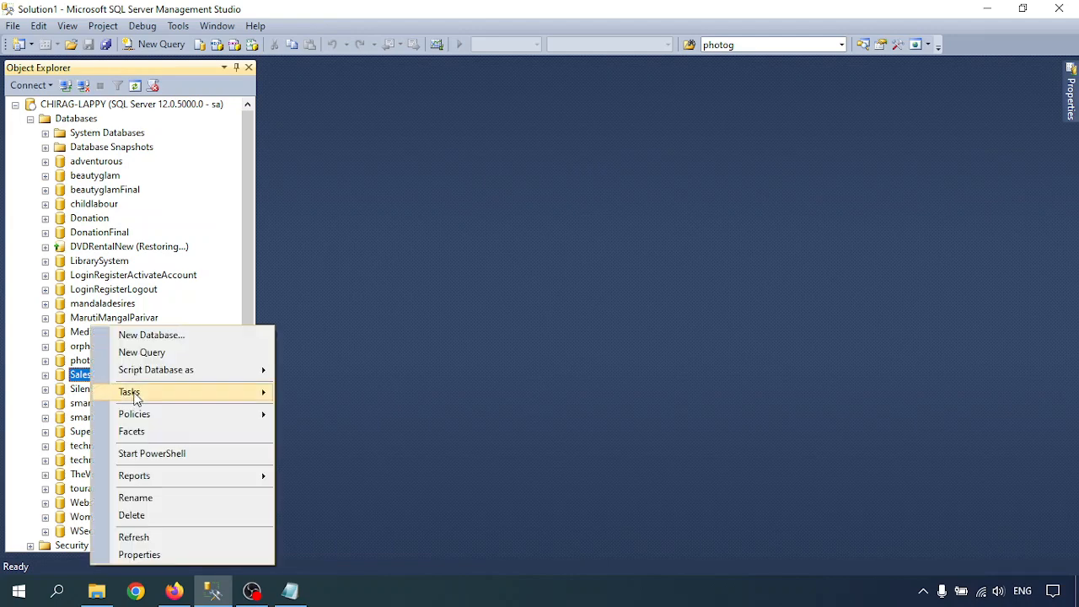
pyautogui.moveTo(134, 394)
pyautogui.click(323, 361)
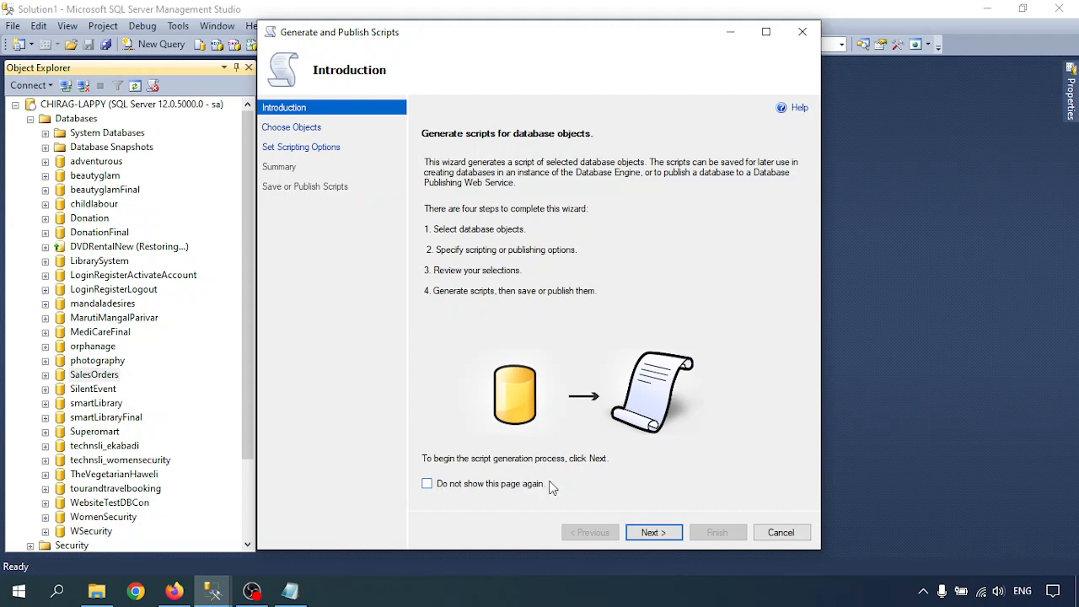
# - Preview the Tables and Stored Procedures lists, then keep Script entire database and continue
pyautogui.click(652, 533)
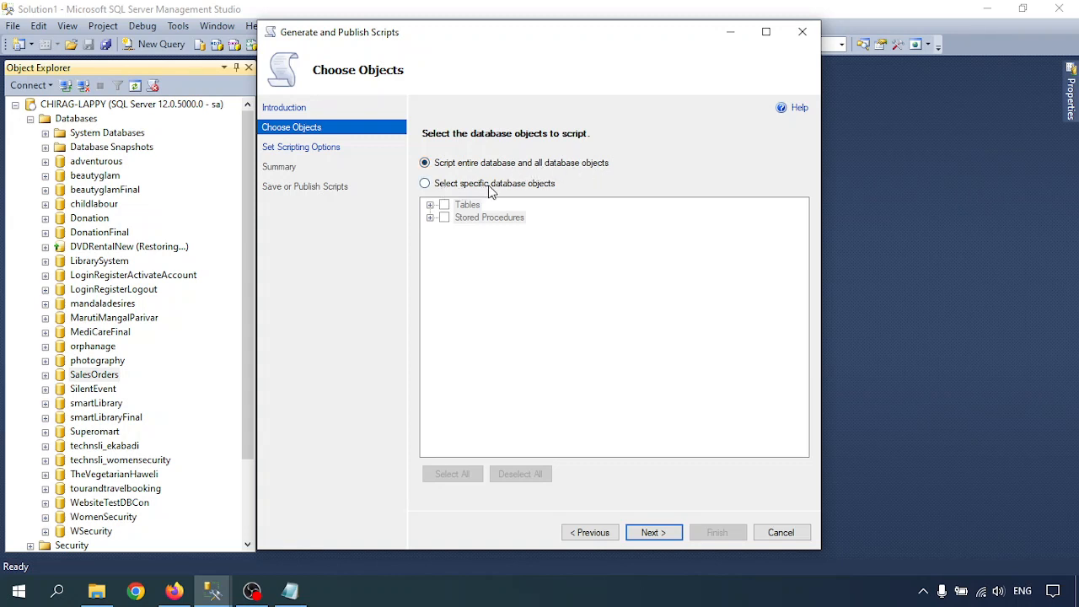
pyautogui.click(425, 184)
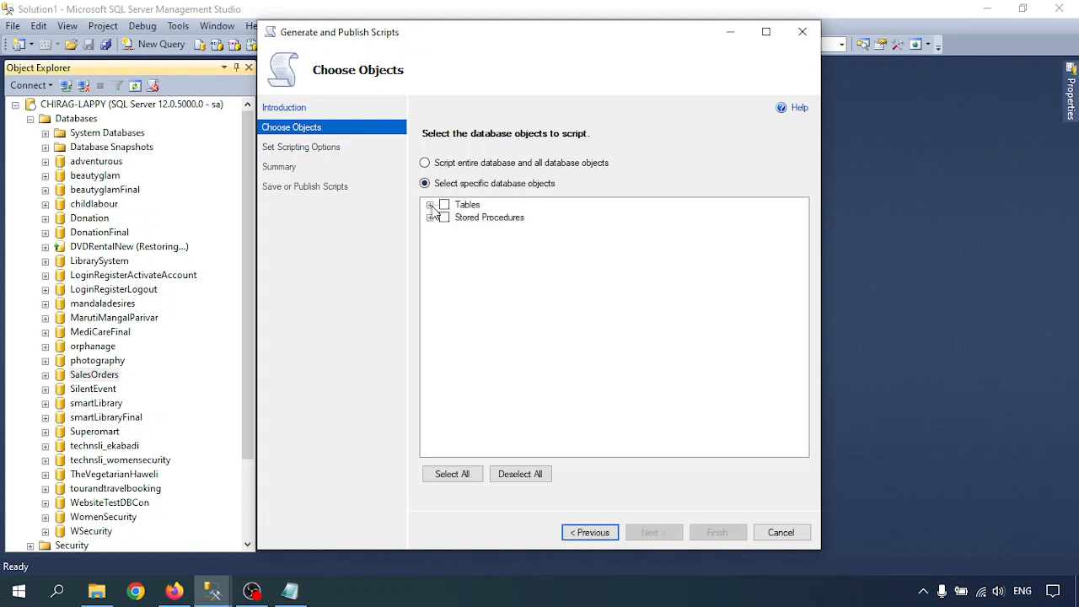
pyautogui.click(431, 206)
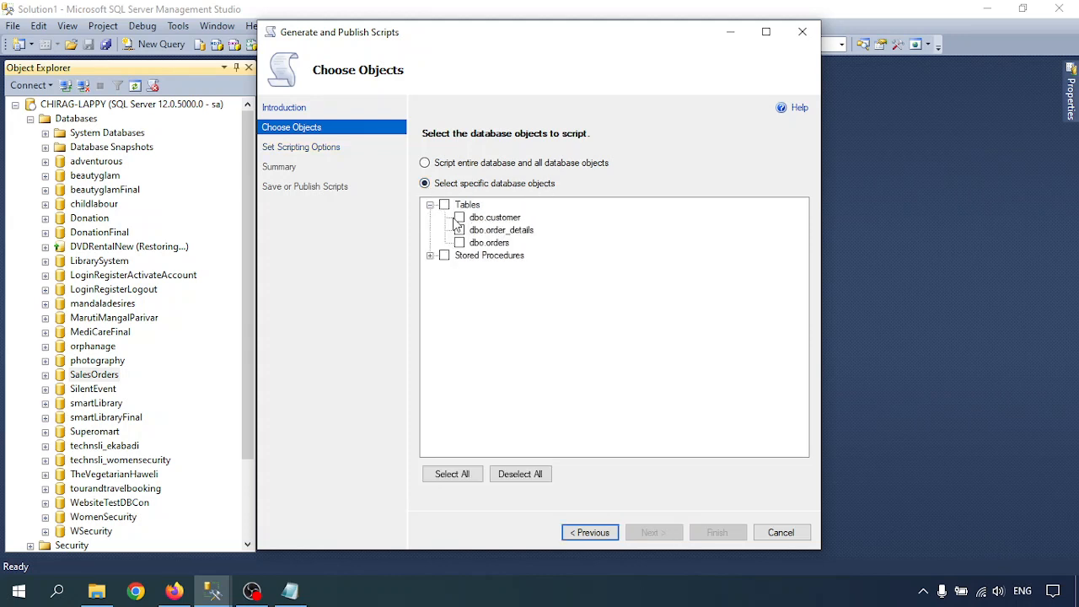
pyautogui.click(430, 255)
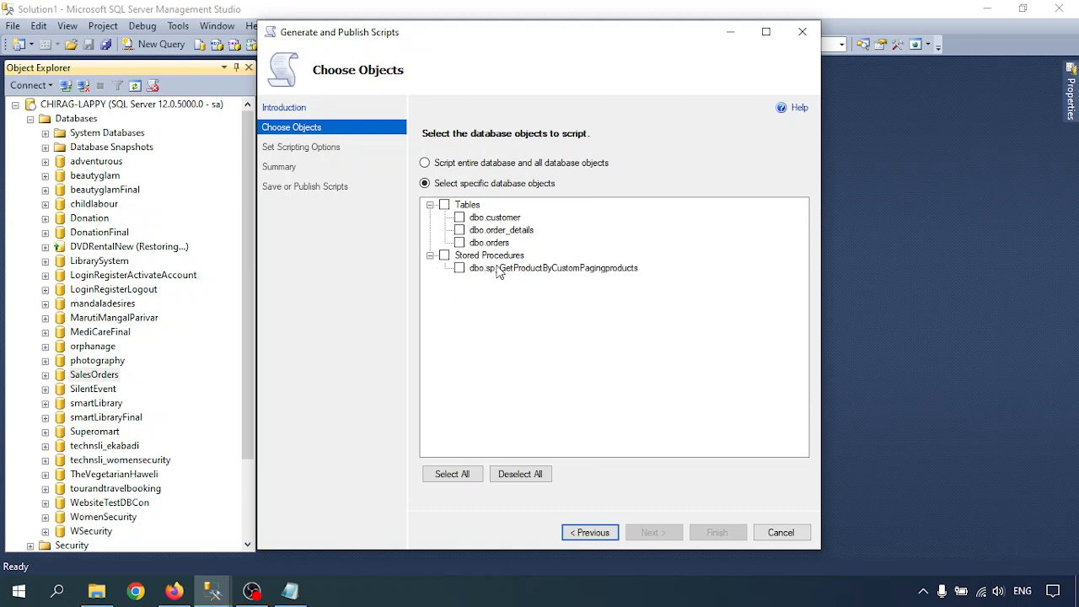
pyautogui.click(430, 256)
pyautogui.click(430, 205)
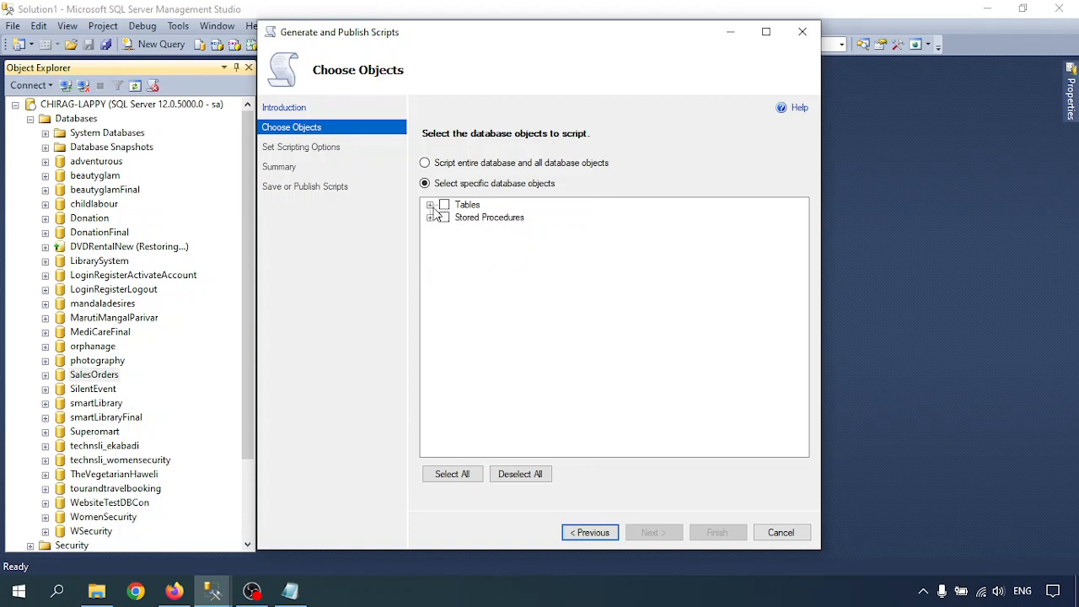
pyautogui.click(448, 164)
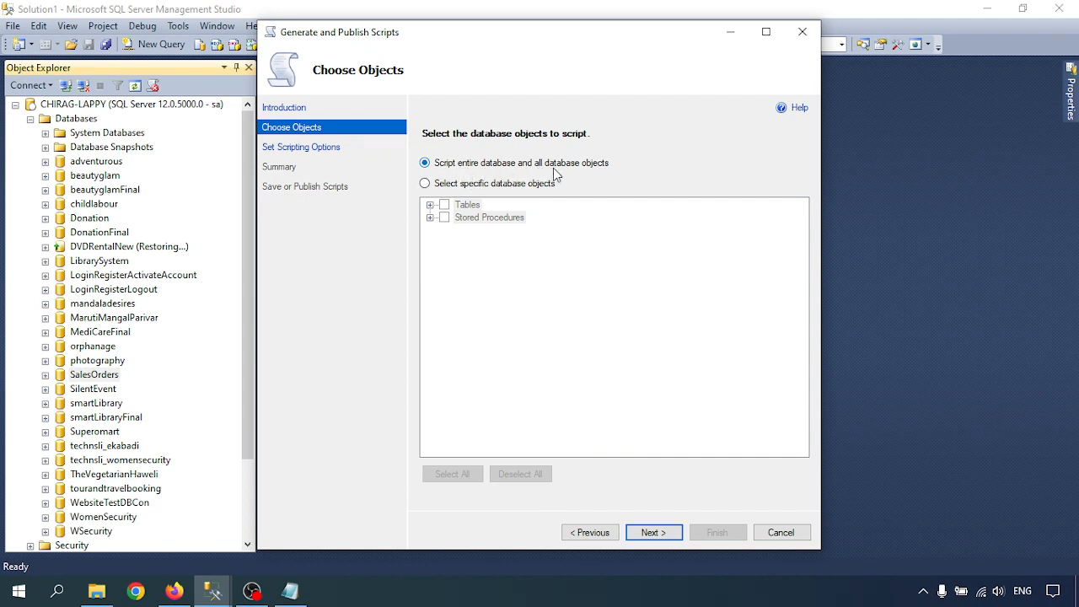
pyautogui.click(649, 536)
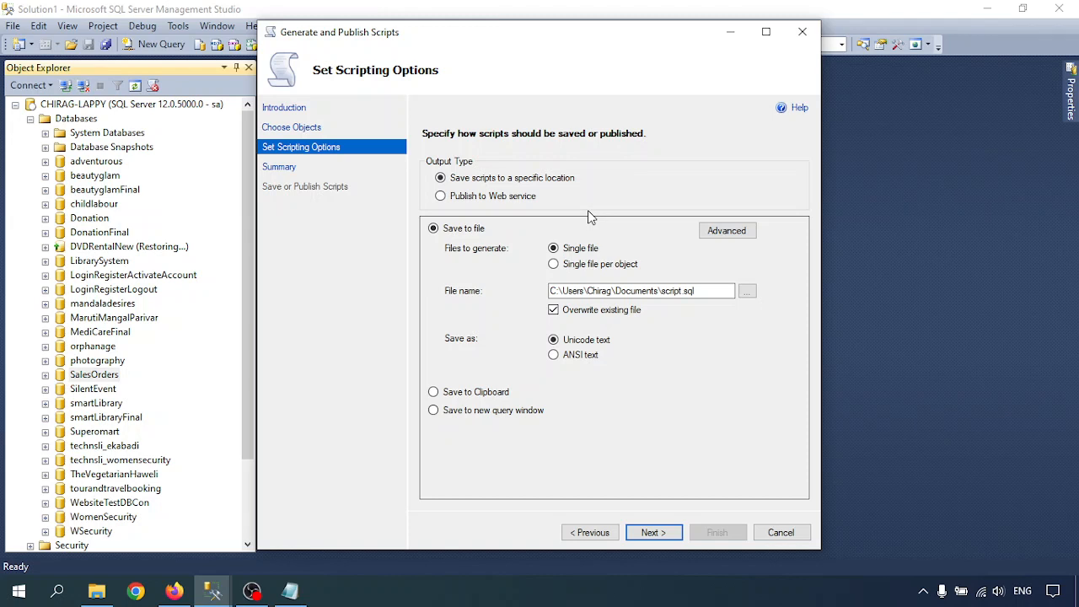
# - In Advanced scripting options, set Types of data to script to Schema and data
pyautogui.click(722, 233)
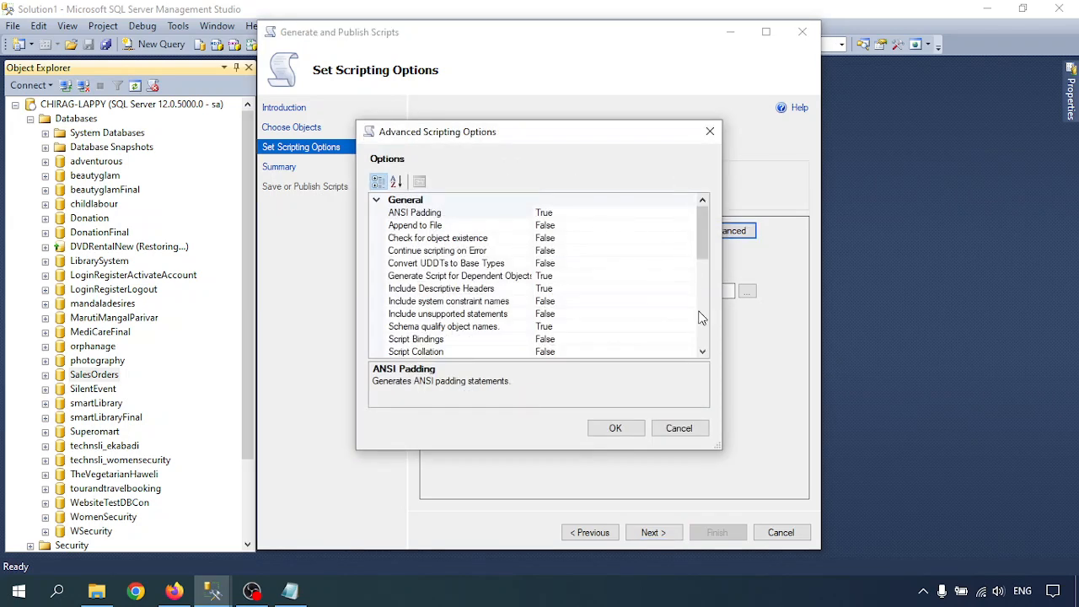
pyautogui.moveTo(719, 446); pyautogui.dragTo(831, 556)
pyautogui.scroll(-5, 447, 249)
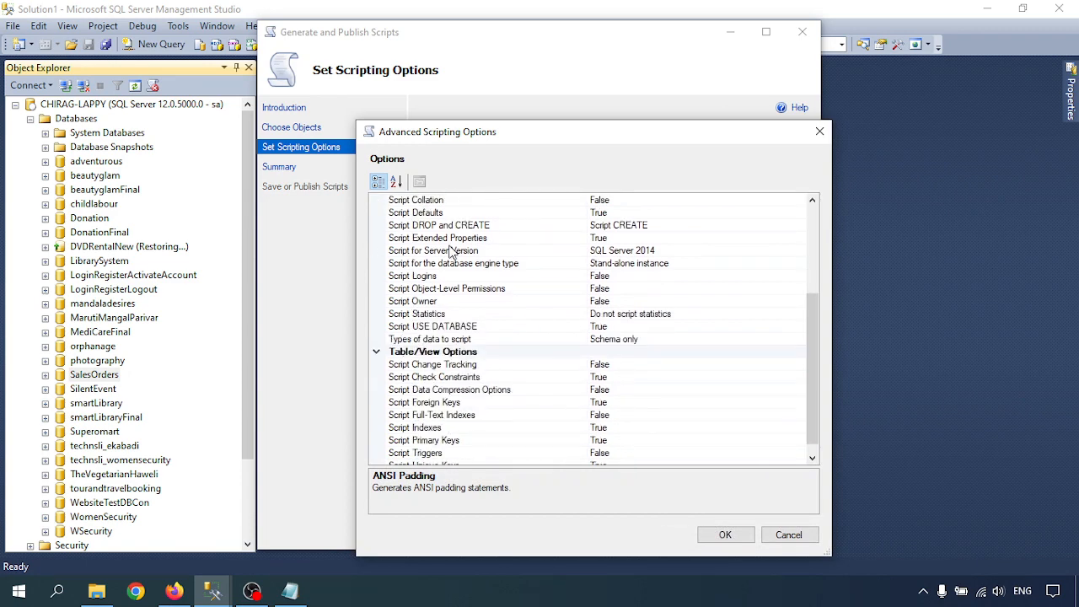
pyautogui.scroll(5, 450, 250)
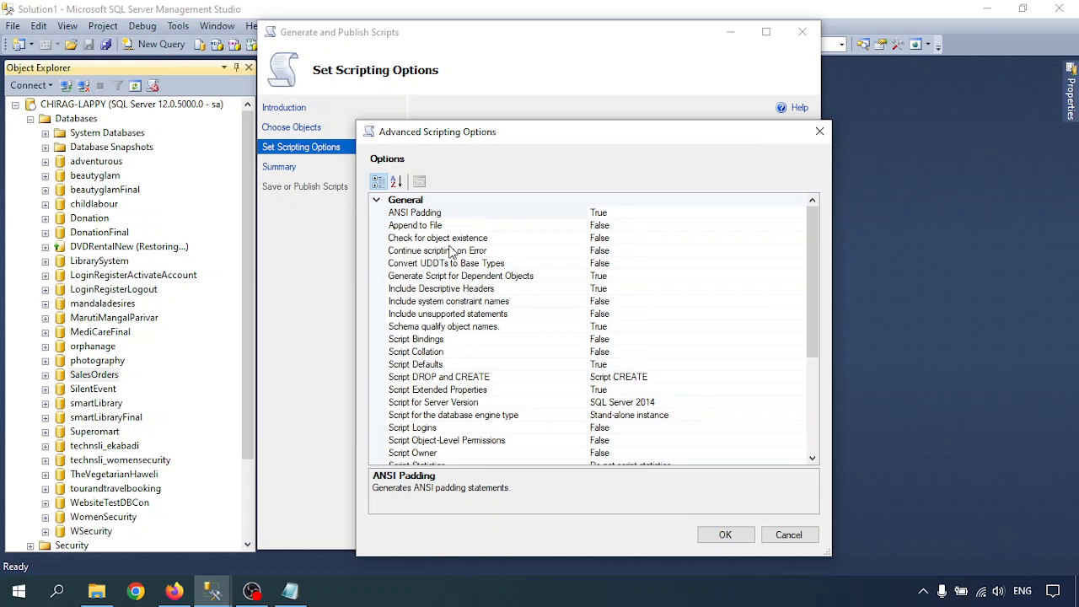
pyautogui.scroll(-5, 449, 251)
pyautogui.scroll(5, 449, 250)
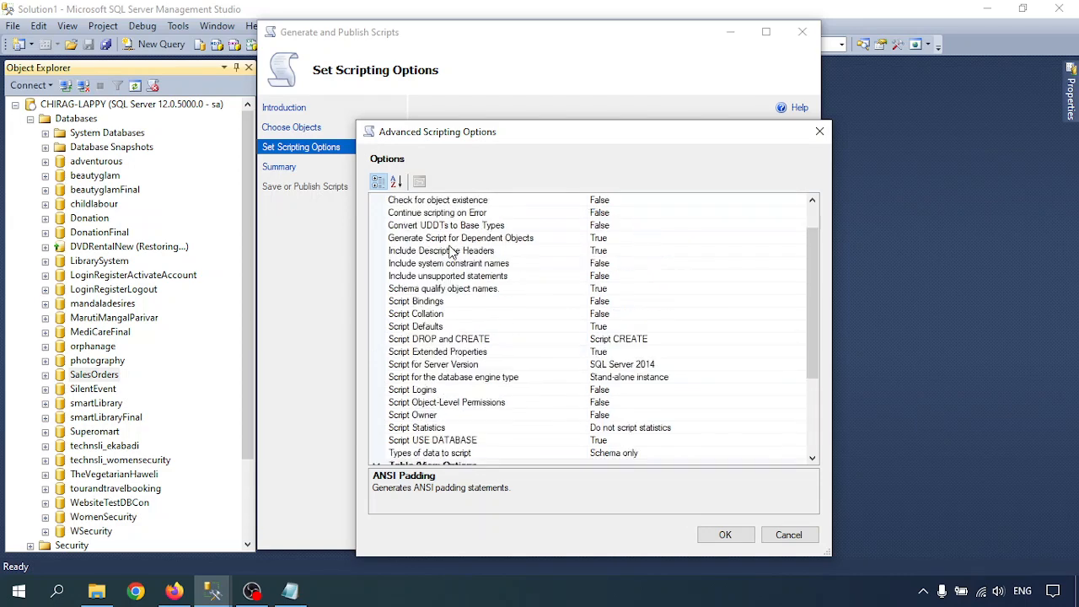
pyautogui.scroll(-4, 426, 236)
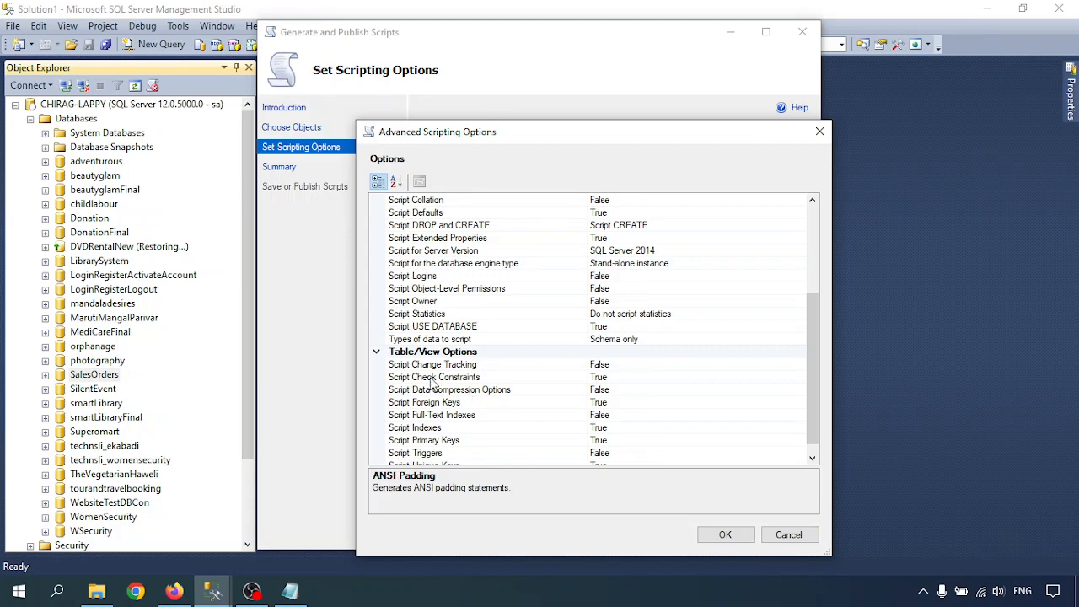
pyautogui.scroll(4, 460, 346)
pyautogui.scroll(-4, 462, 252)
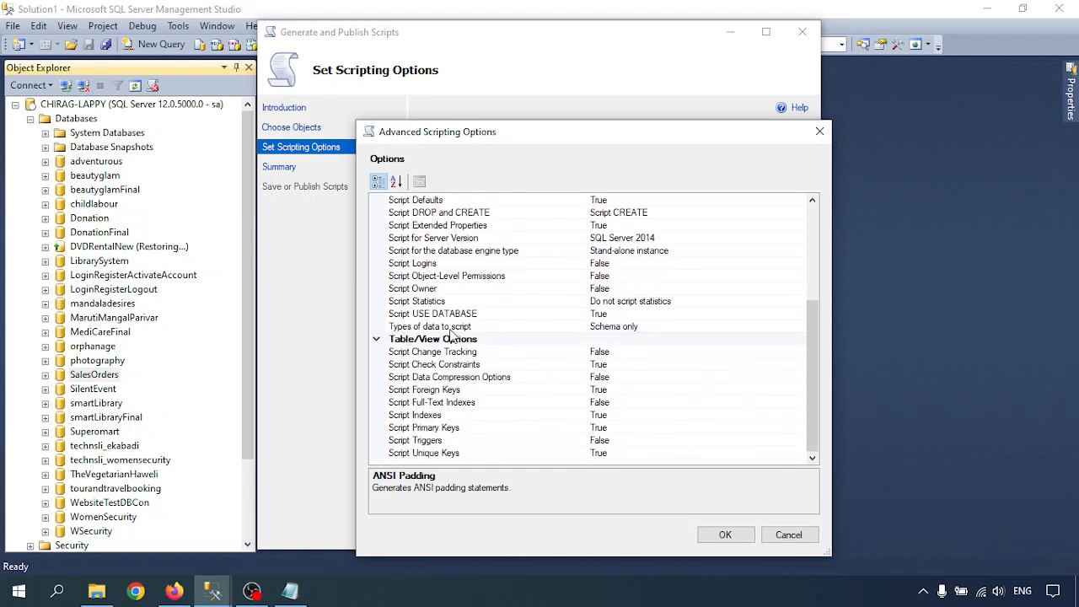
pyautogui.click(613, 327)
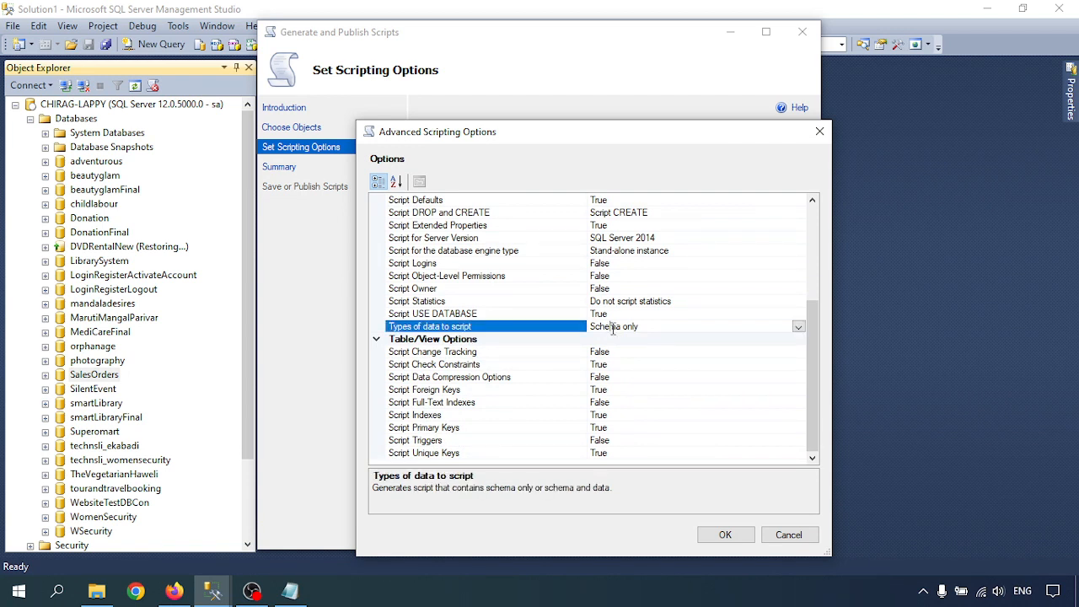
pyautogui.click(798, 327)
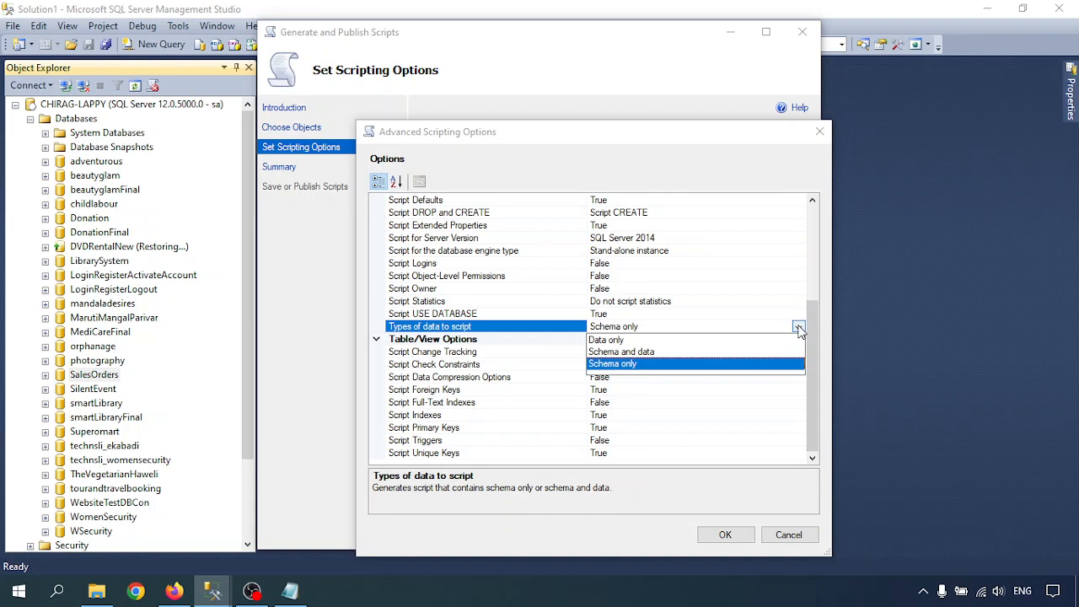
pyautogui.click(618, 352)
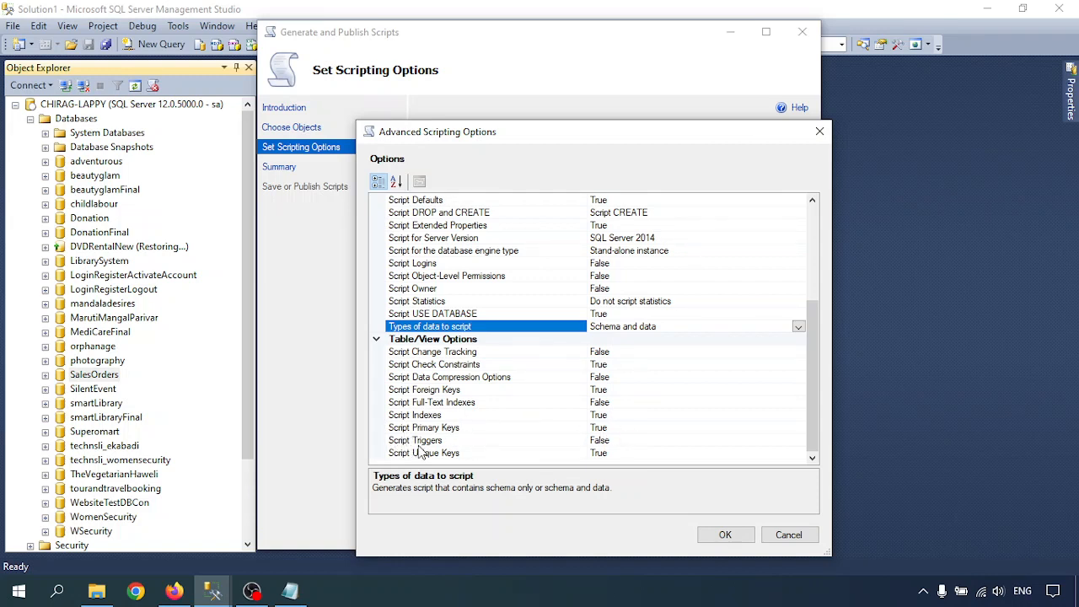
# - Set Script Triggers to True and confirm the advanced options
pyautogui.click(612, 441)
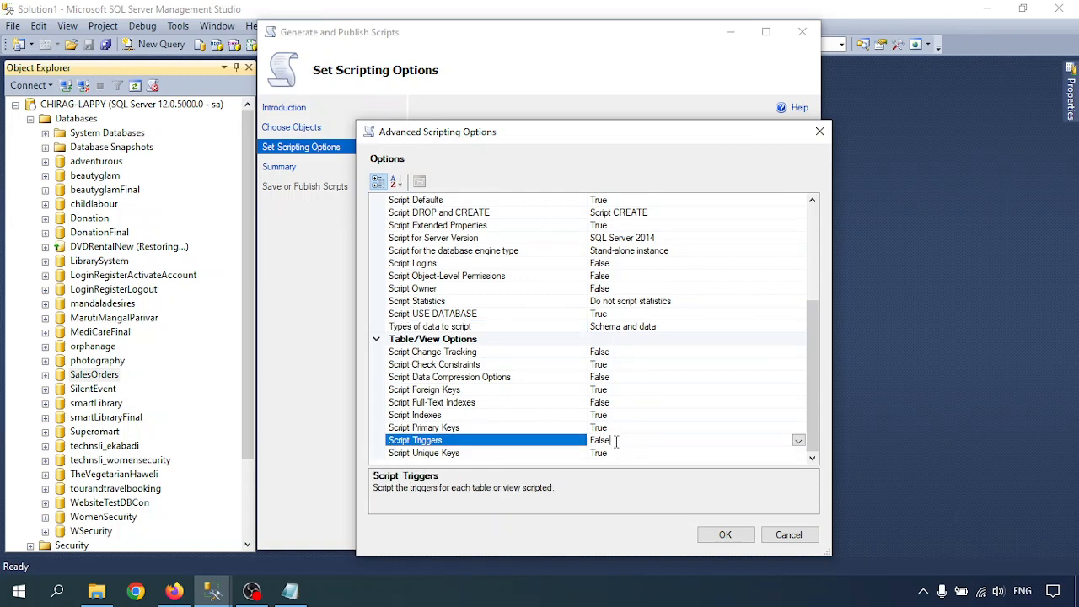
pyautogui.doubleClick(506, 441)
pyautogui.moveTo(817, 348); pyautogui.dragTo(822, 216)
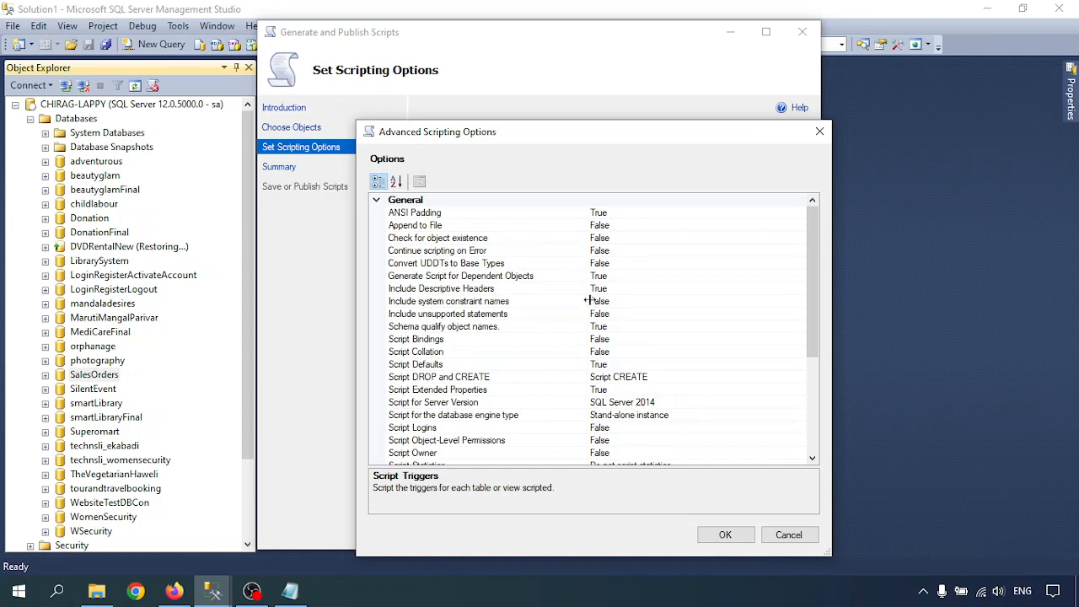
pyautogui.click(725, 534)
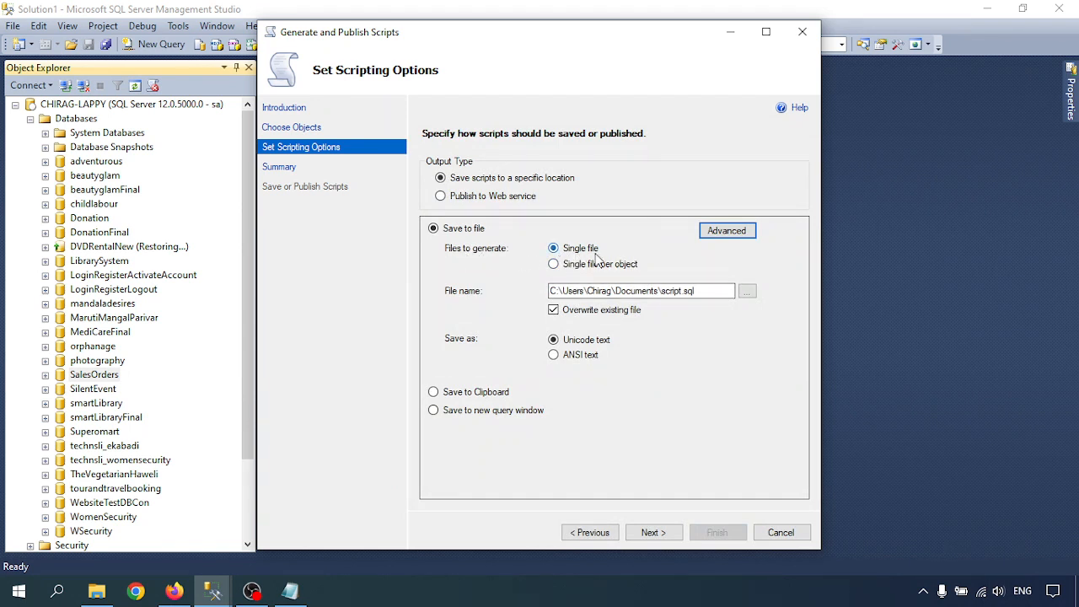
# - Prefix the output file name with 'SalesOrders_' to make SalesOrders_script.sql
pyautogui.click(674, 291)
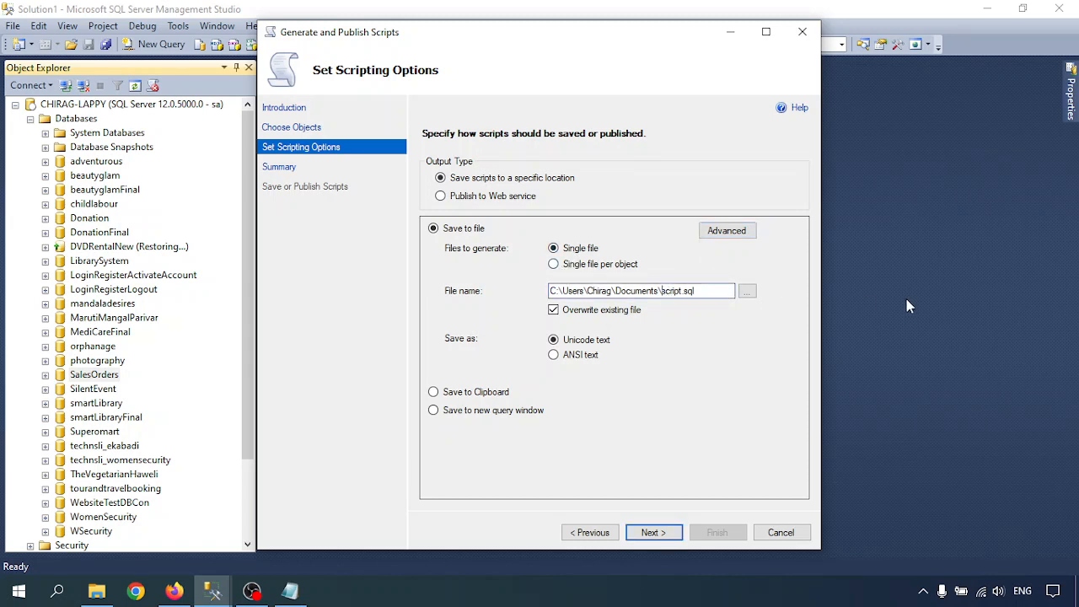
pyautogui.write('SalesOrders_')
pyautogui.moveTo(664, 291); pyautogui.dragTo(534, 288)
pyautogui.hotkey('ctrl', 'c')
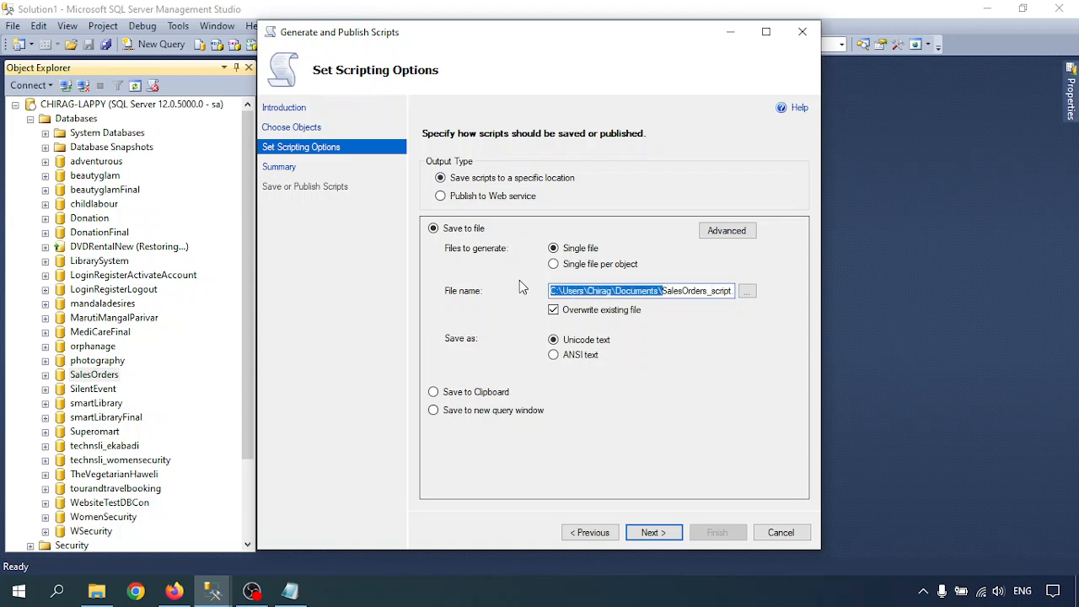
# - Paste the Documents folder path into a Run prompt, return to the wizard, and continue to Summary
pyautogui.press('super+r')
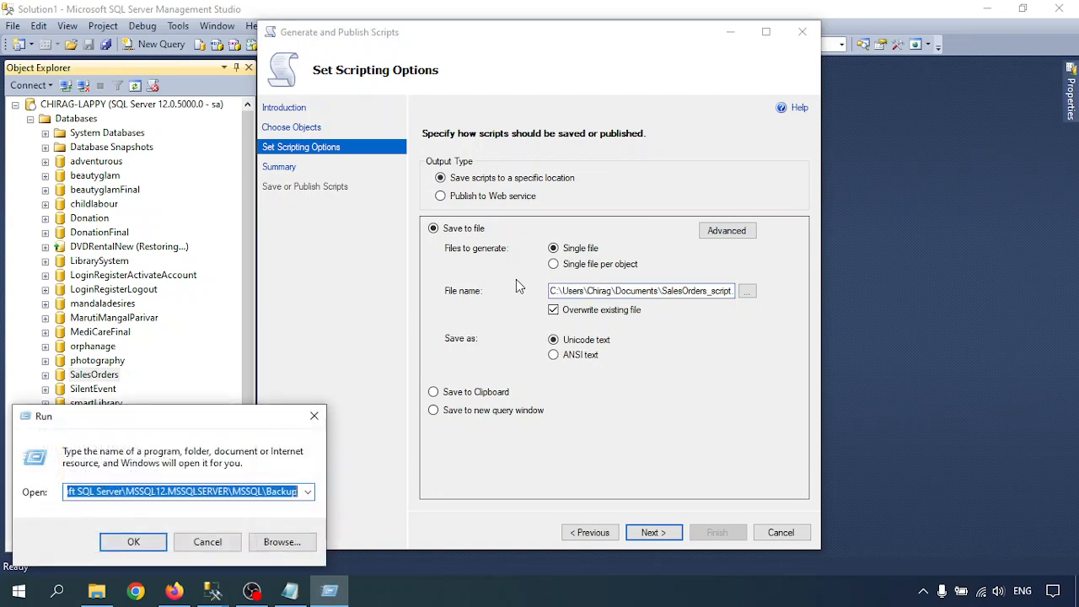
pyautogui.hotkey('ctrl', 'v')
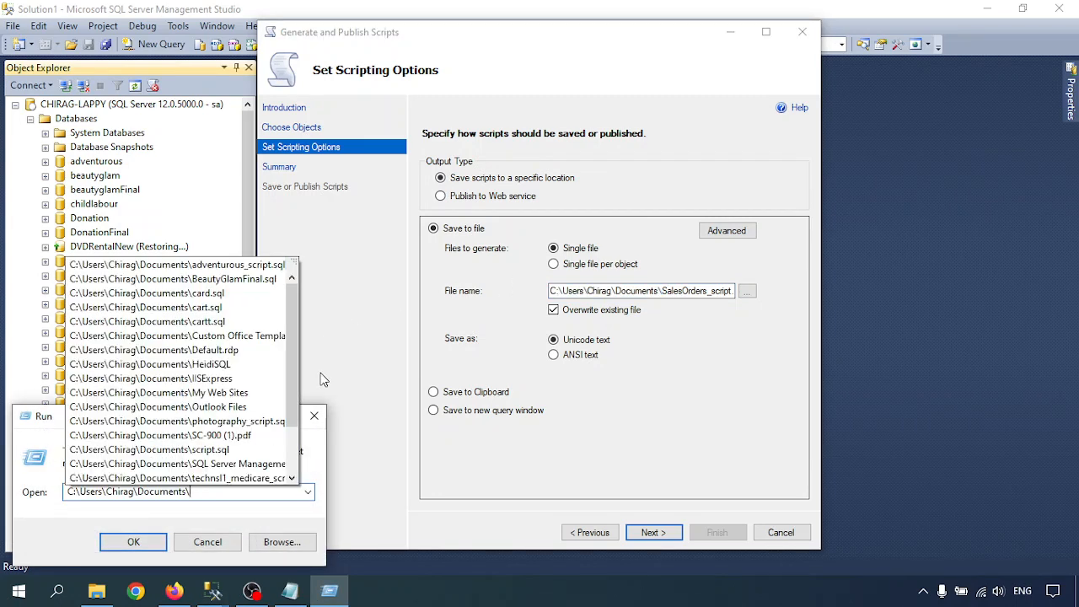
pyautogui.press('Escape')
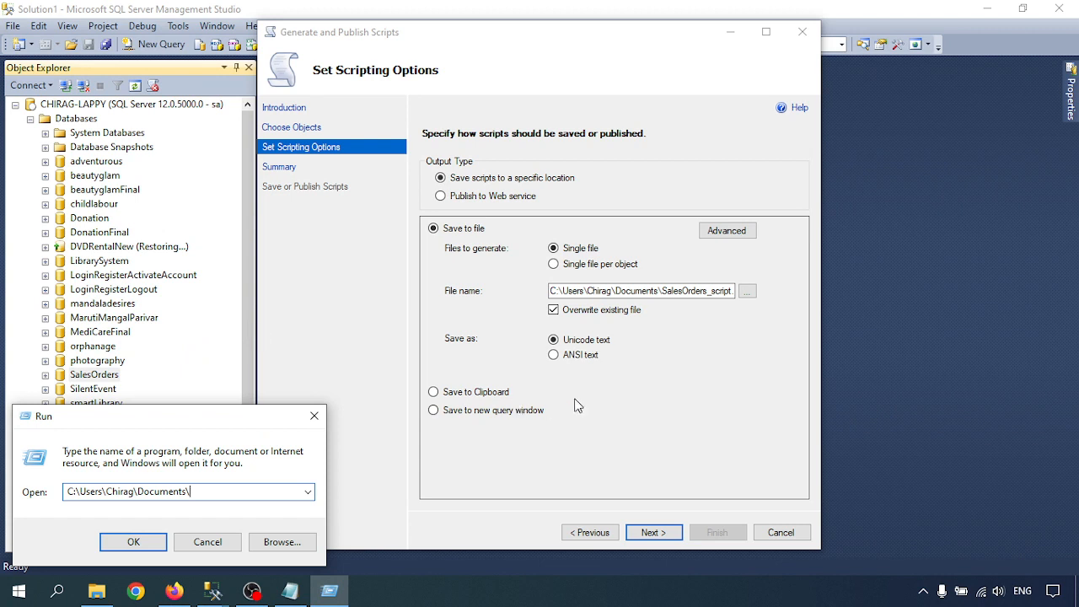
pyautogui.click(419, 463)
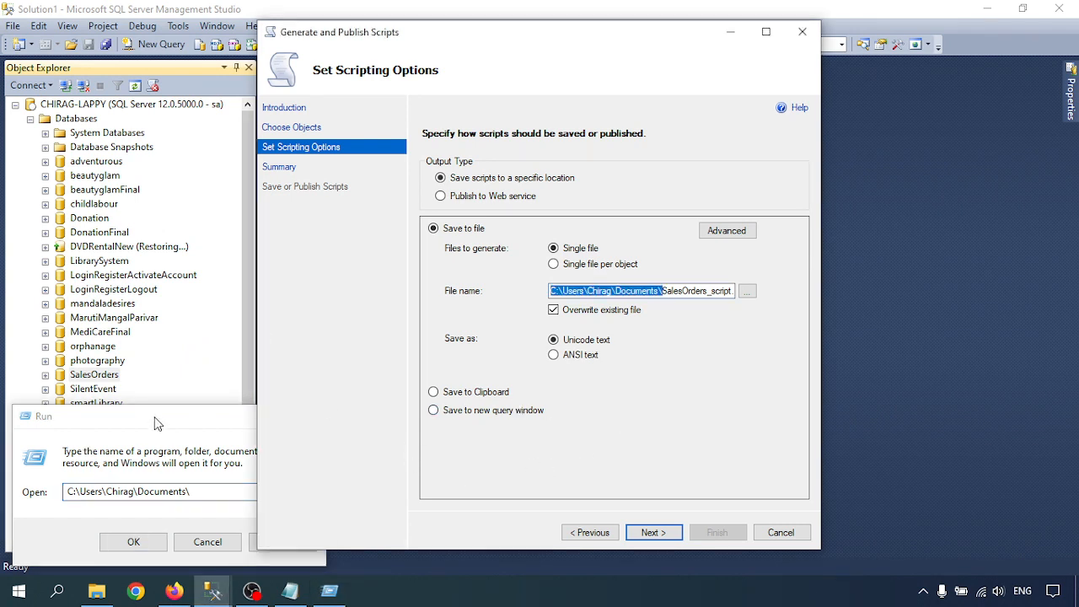
pyautogui.click(167, 456)
pyautogui.click(386, 595)
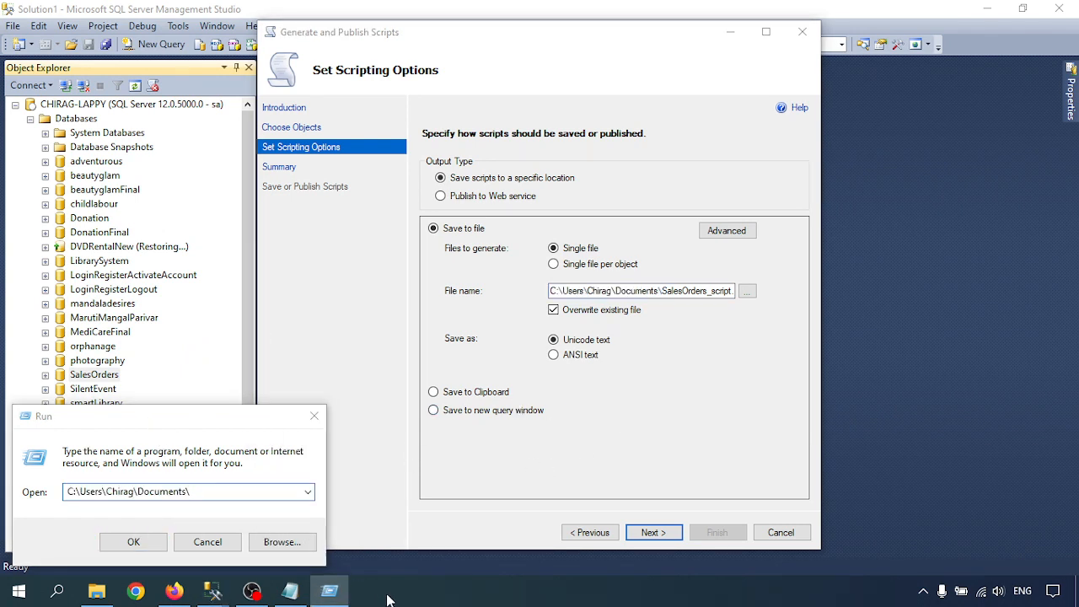
pyautogui.click(365, 314)
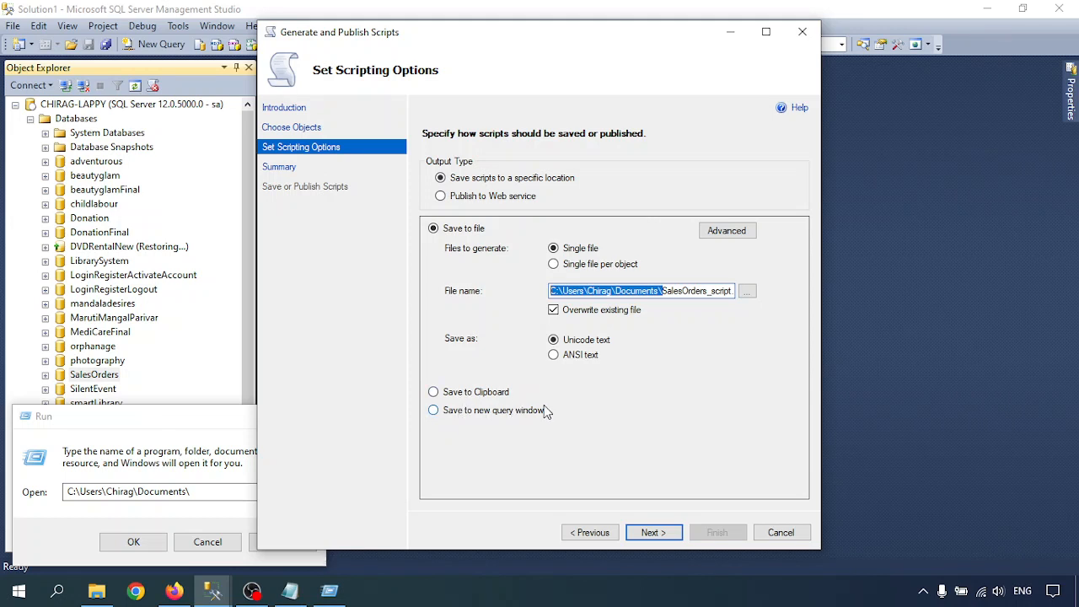
pyautogui.click(654, 533)
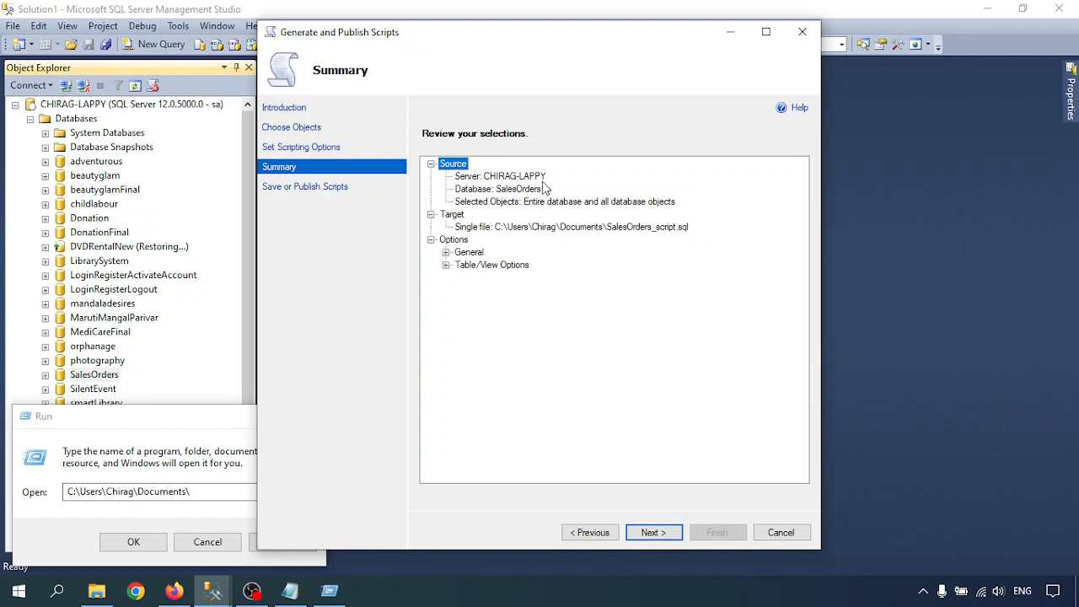
# - Review the output path plus General and Table/View options, then generate the script
pyautogui.click(499, 230)
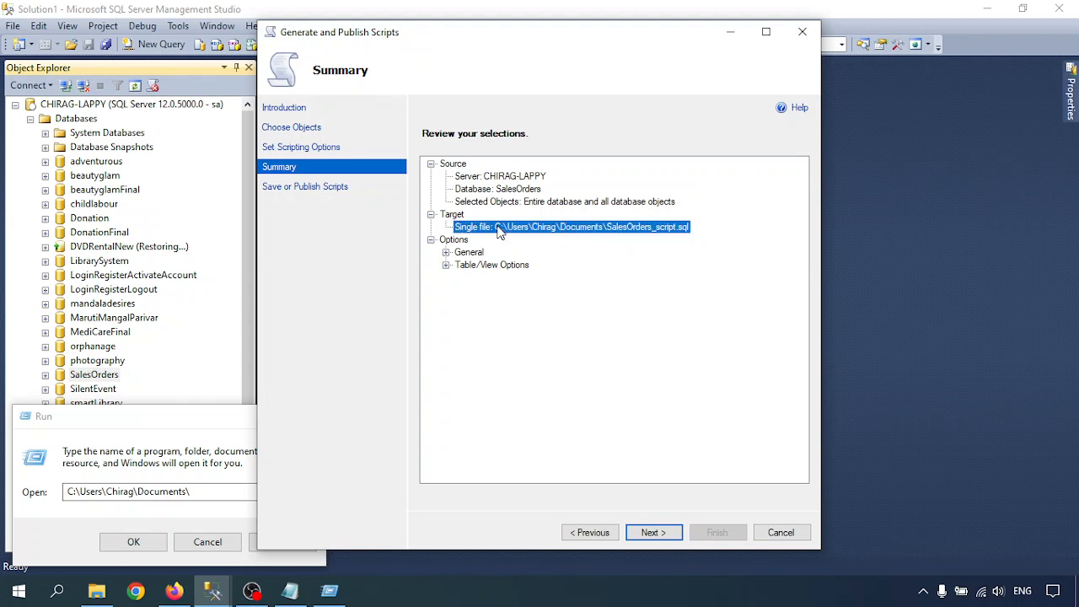
pyautogui.click(446, 253)
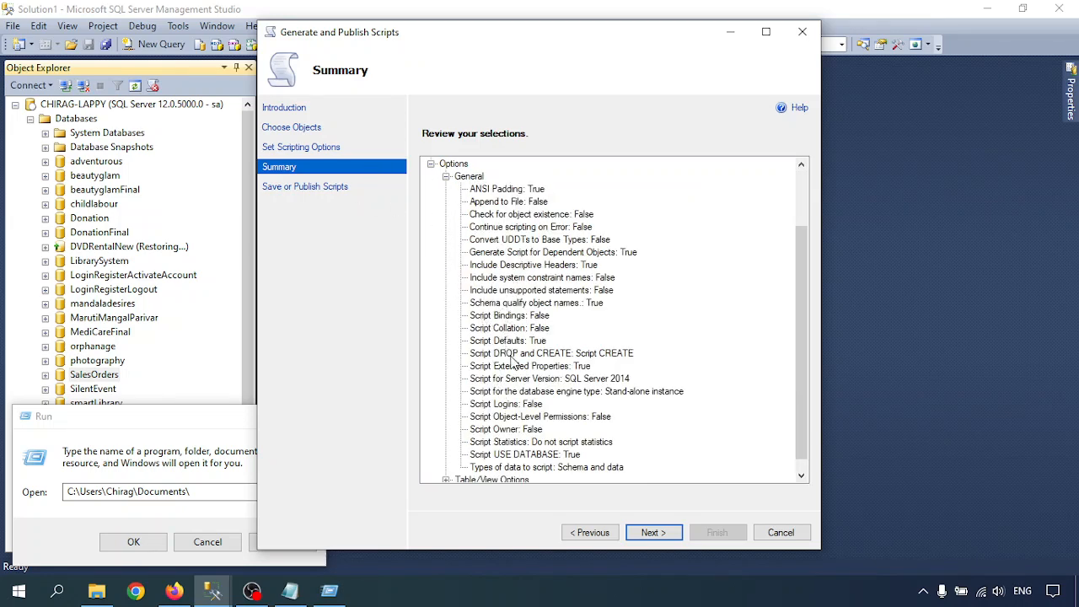
pyautogui.scroll(-1, 512, 361)
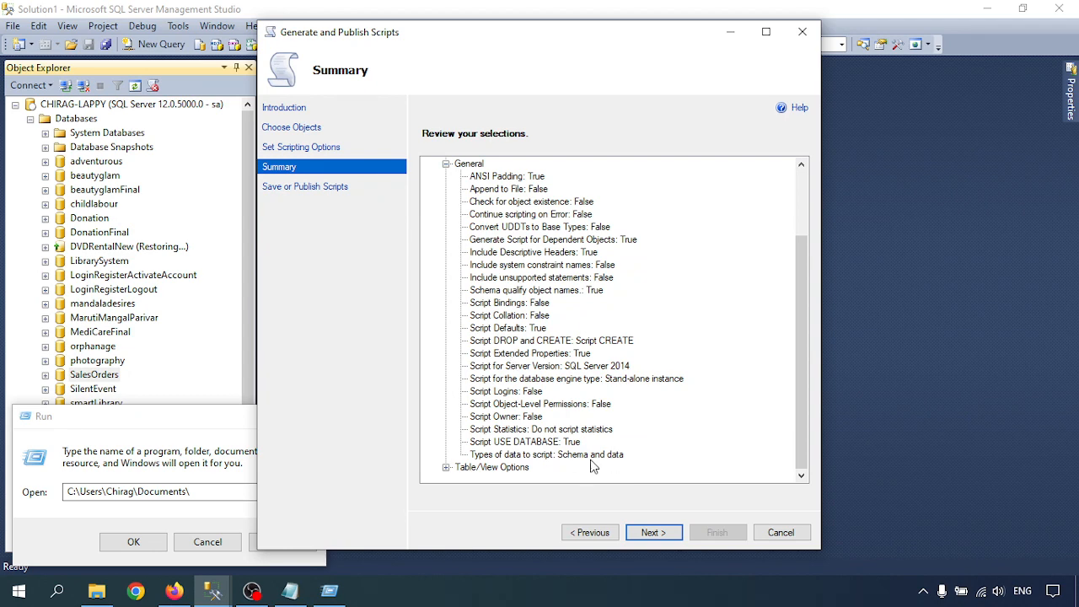
pyautogui.click(446, 468)
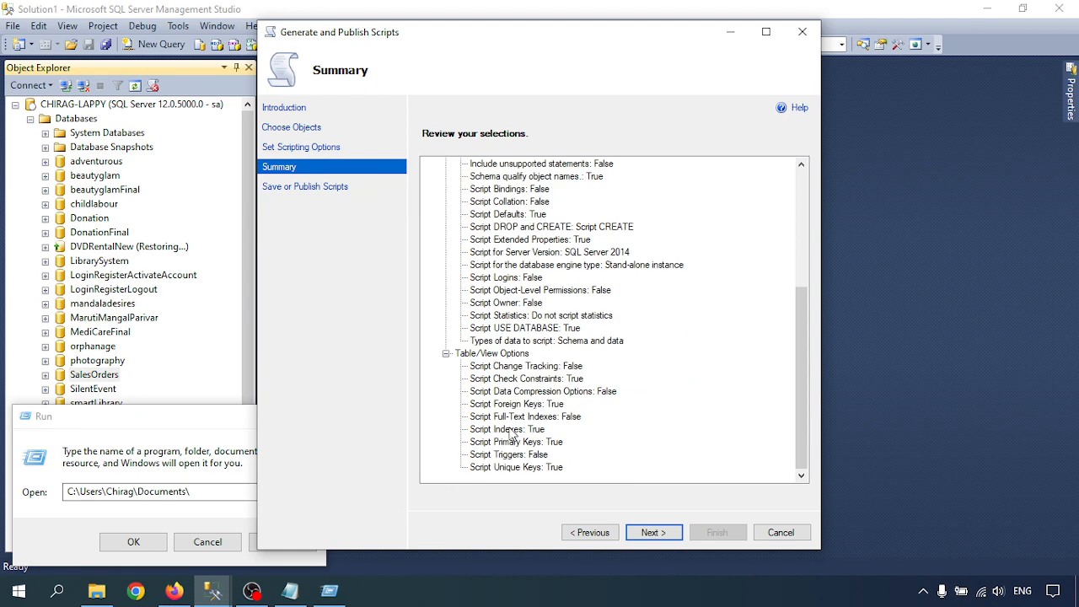
pyautogui.click(654, 534)
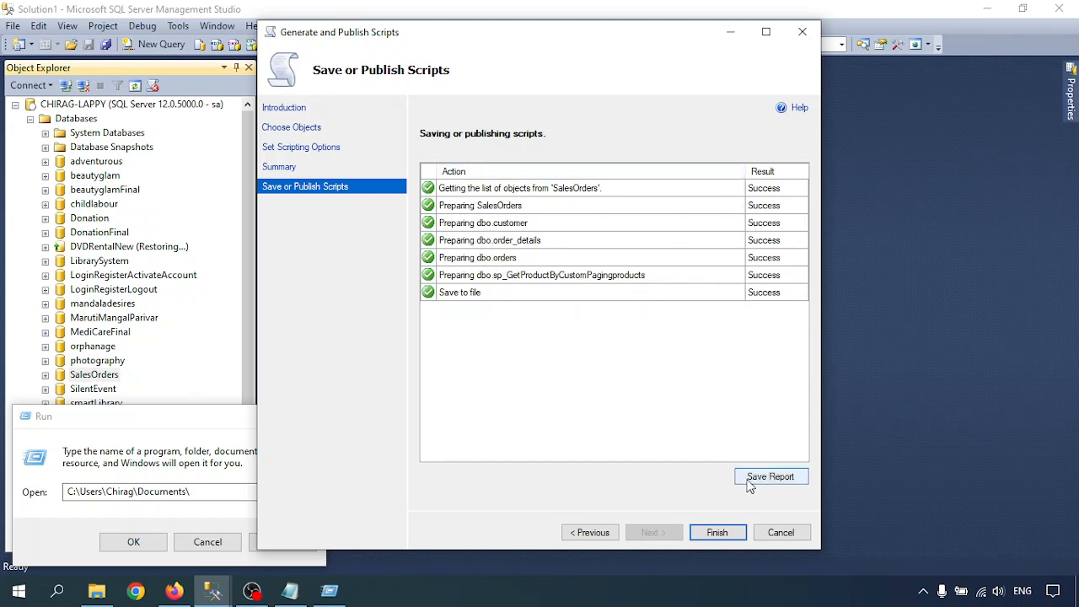
# - Save the generation report to Documents and finish the wizard
pyautogui.click(777, 477)
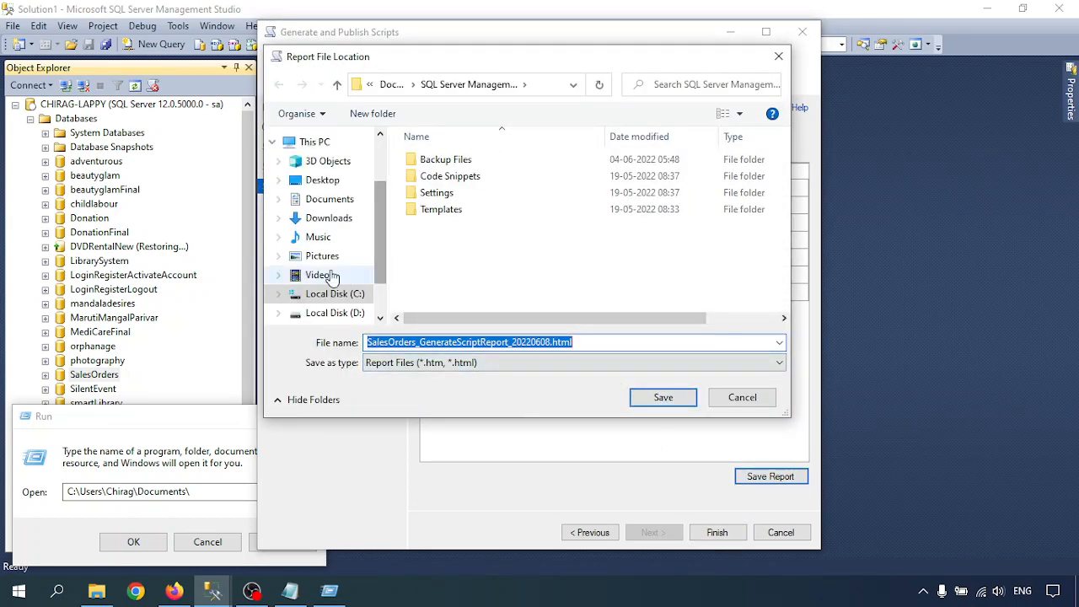
pyautogui.click(330, 200)
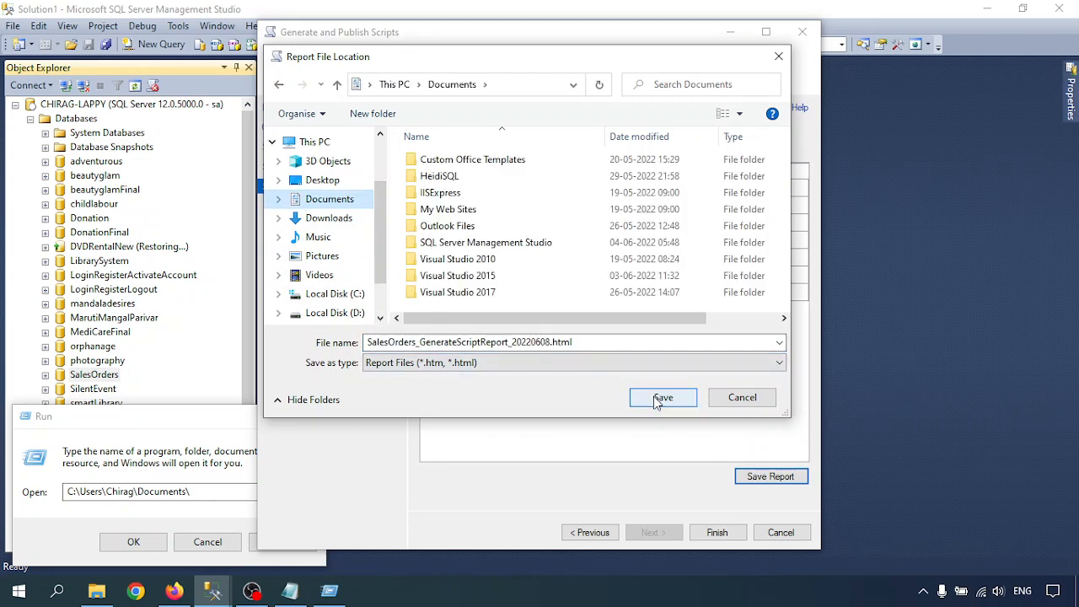
pyautogui.click(661, 397)
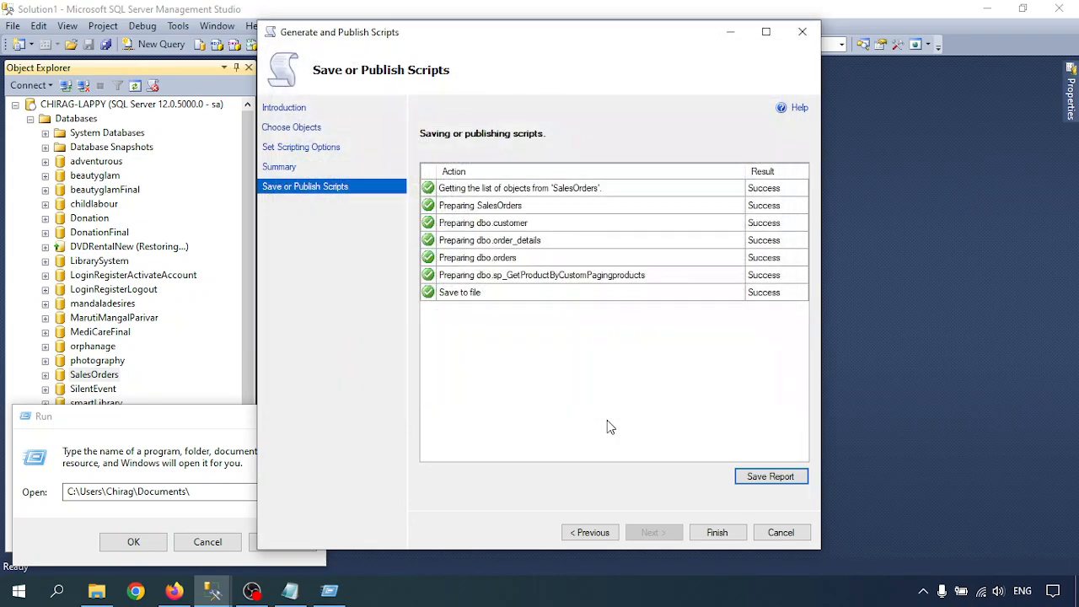
pyautogui.click(718, 533)
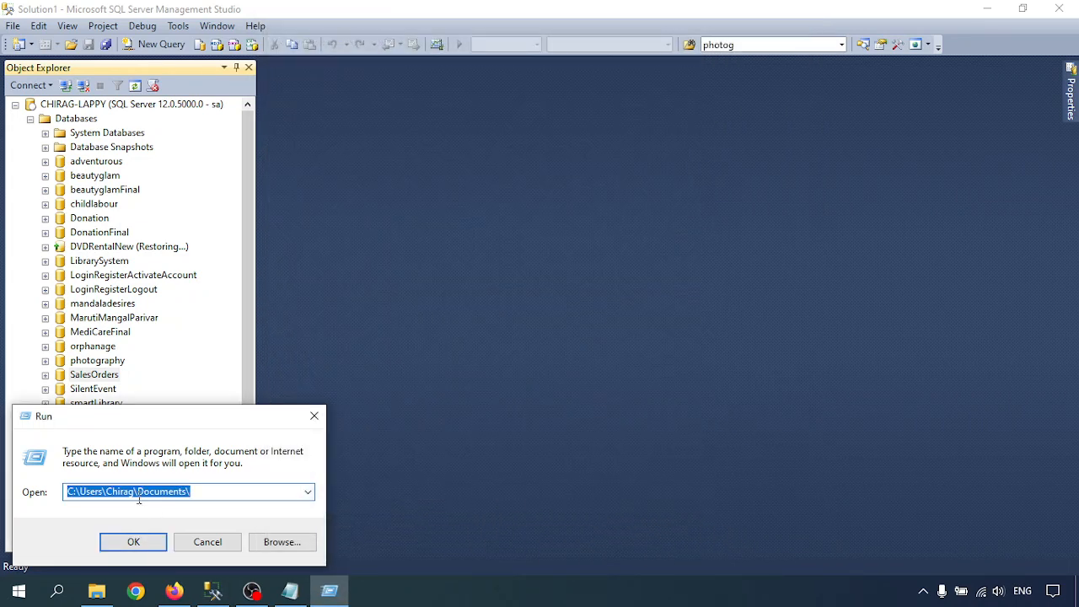
# - Open Documents in File Explorer, sort newest first, and select SalesOrders_script.sql
pyautogui.click(136, 545)
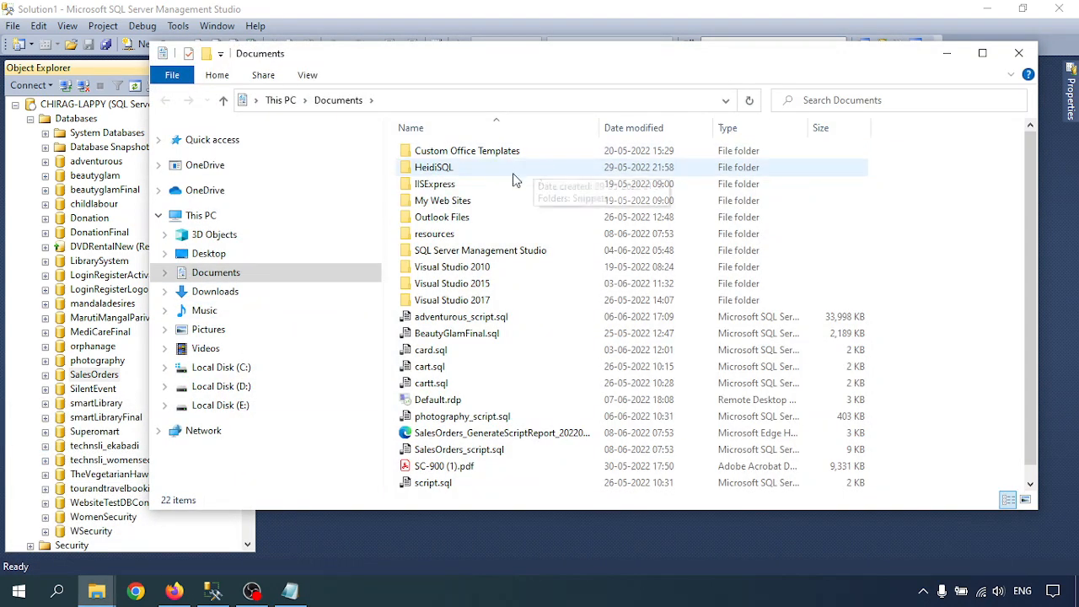
pyautogui.click(654, 129)
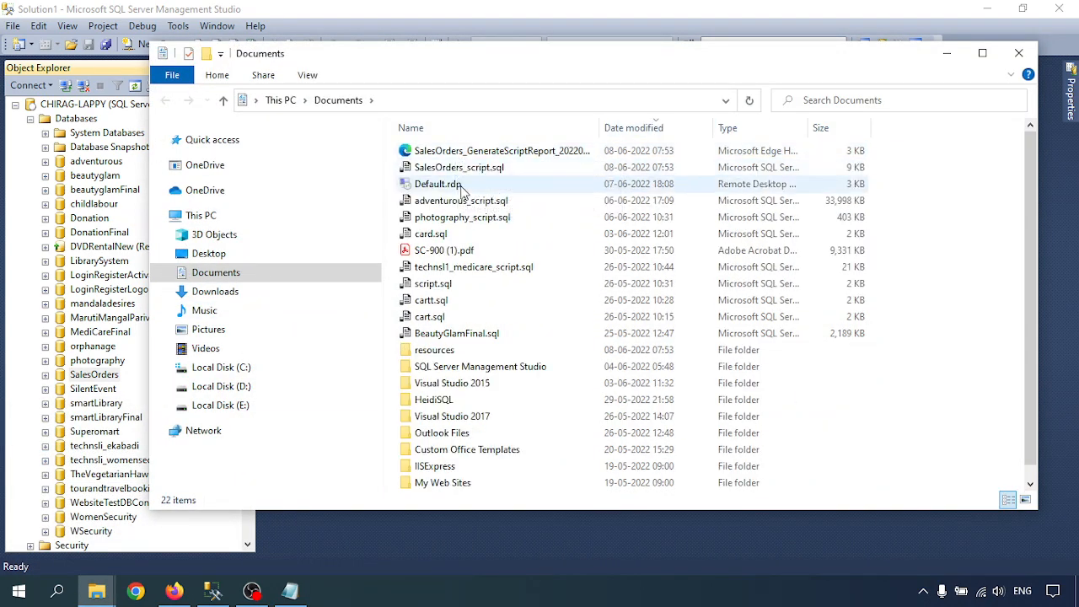
pyautogui.click(473, 172)
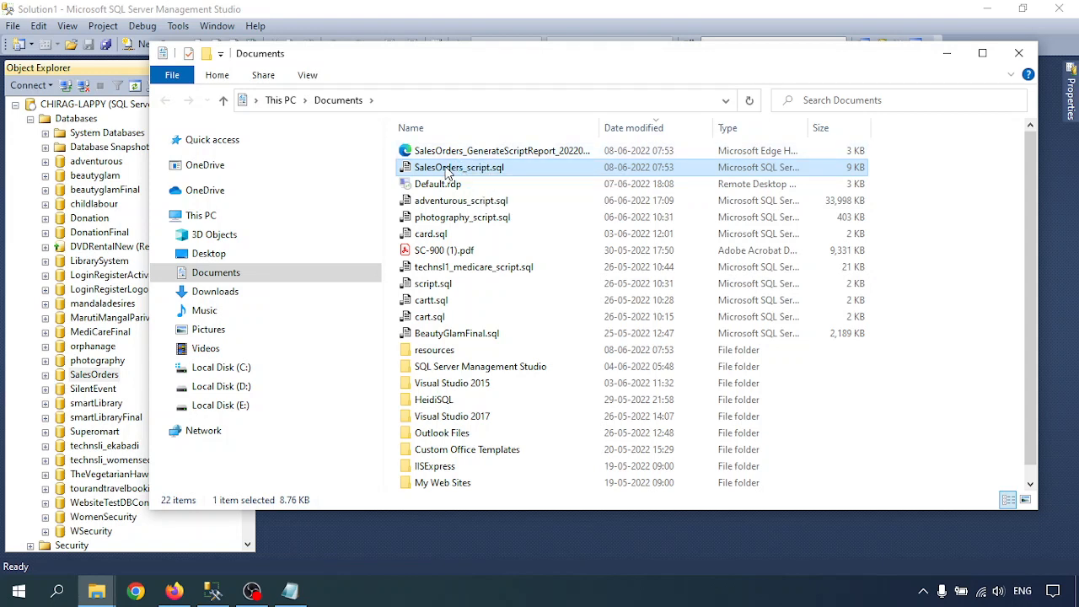
# - Open SalesOrders_script.sql with SQL Server Management Studio
pyautogui.doubleClick(447, 172)
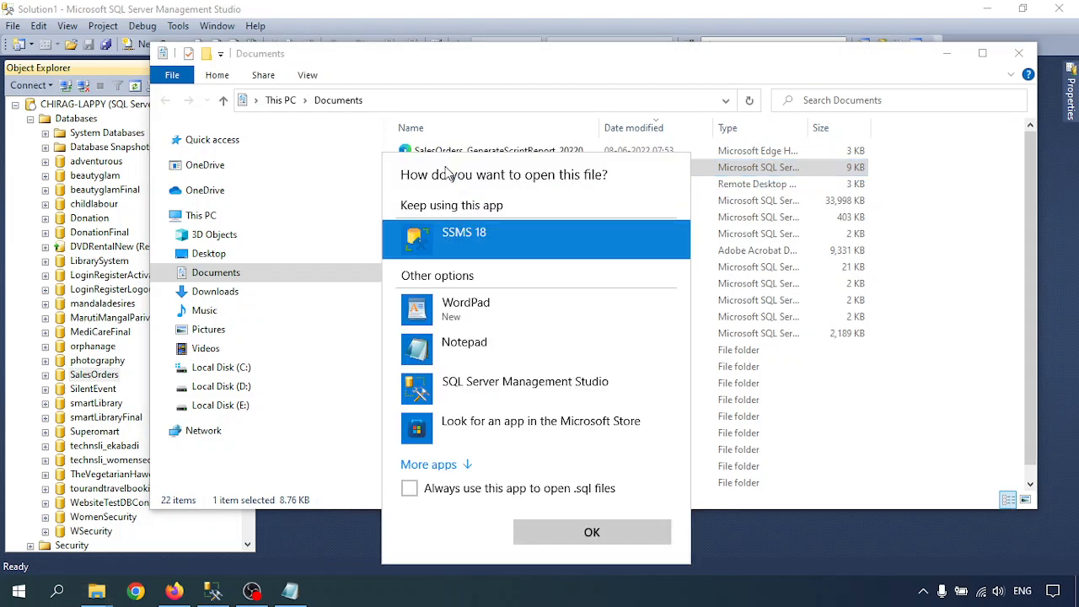
pyautogui.click(466, 390)
pyautogui.click(590, 533)
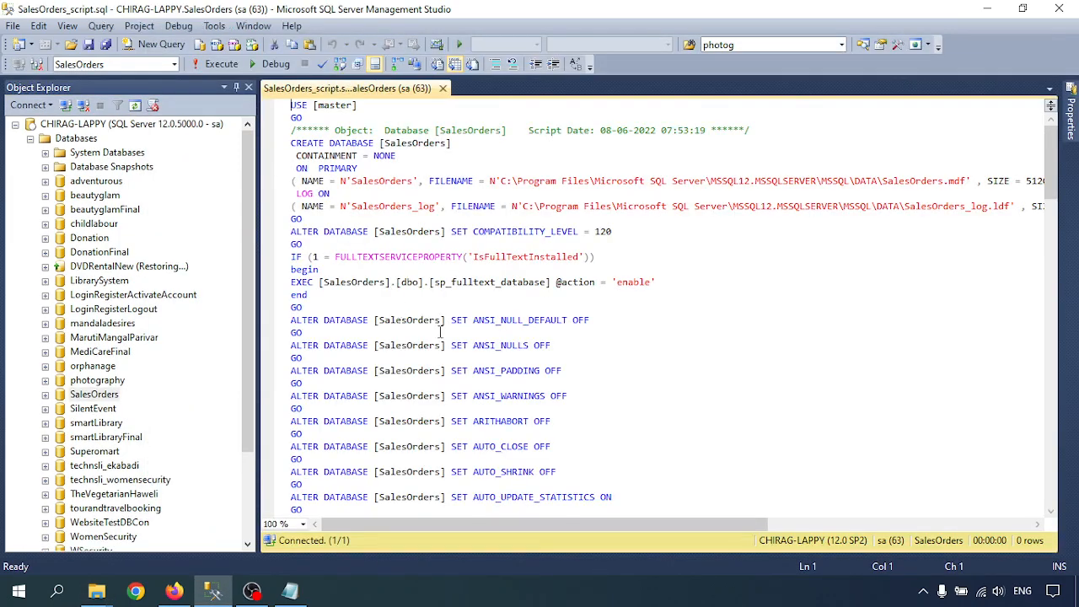
pyautogui.click(413, 282)
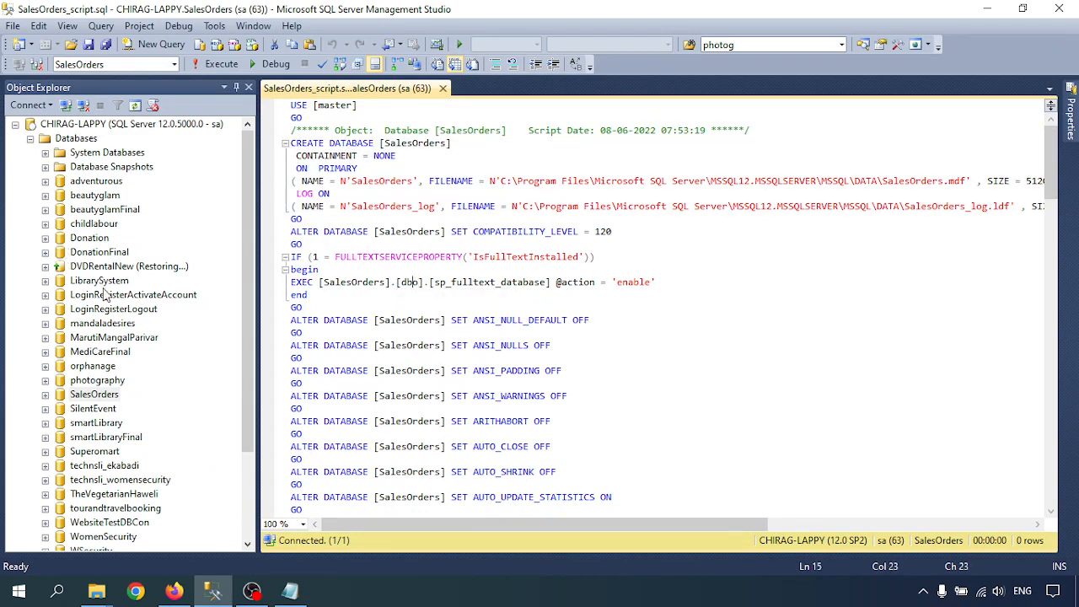
pyautogui.scroll(-4, 468, 332)
pyautogui.scroll(4, 520, 313)
pyautogui.scroll(-4, 391, 331)
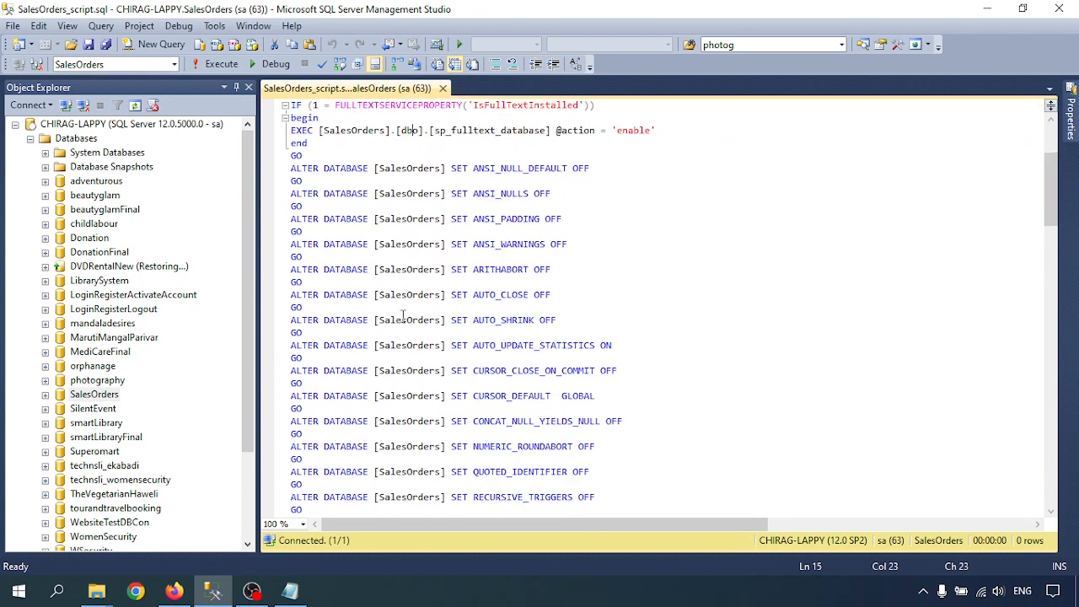
pyautogui.scroll(4, 384, 297)
pyautogui.scroll(-5, 437, 219)
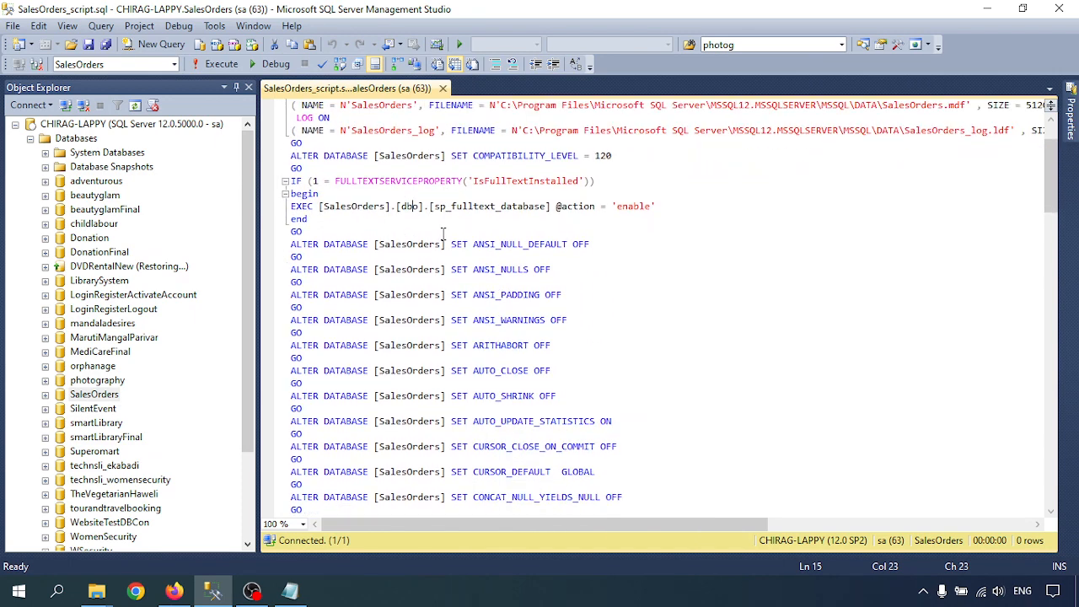
pyautogui.scroll(5, 443, 231)
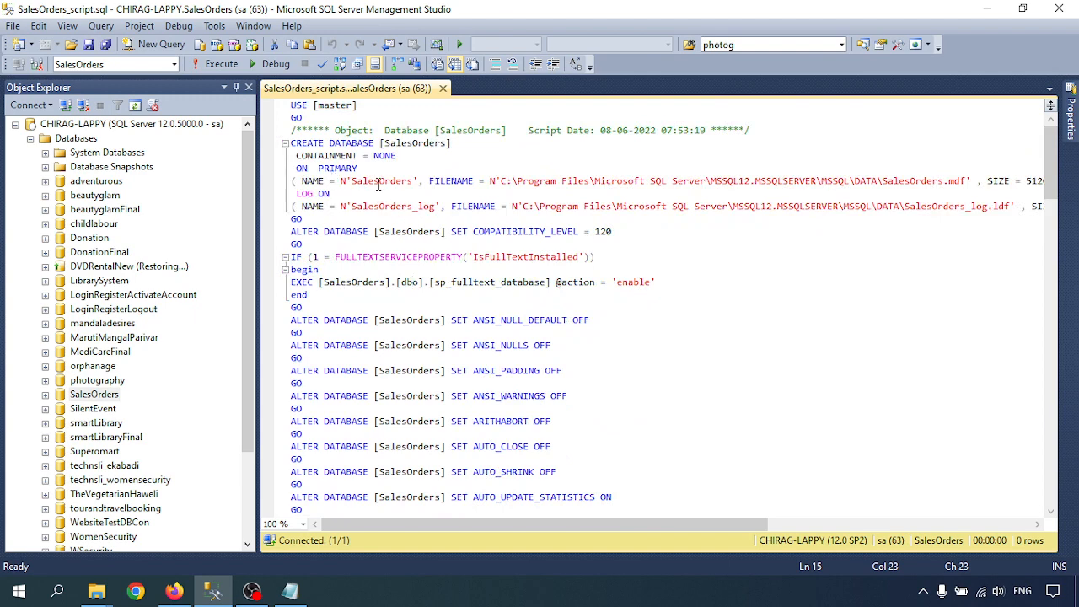
pyautogui.moveTo(378, 186); pyautogui.dragTo(646, 193)
pyautogui.click(584, 217)
pyautogui.moveTo(358, 524); pyautogui.dragTo(580, 524)
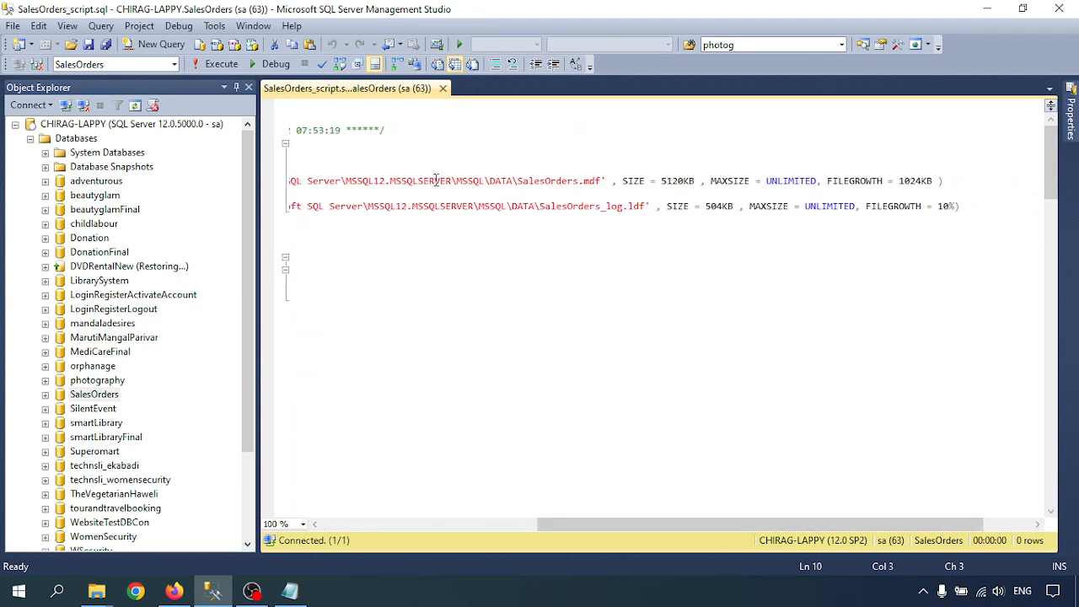
pyautogui.moveTo(436, 180); pyautogui.dragTo(725, 217)
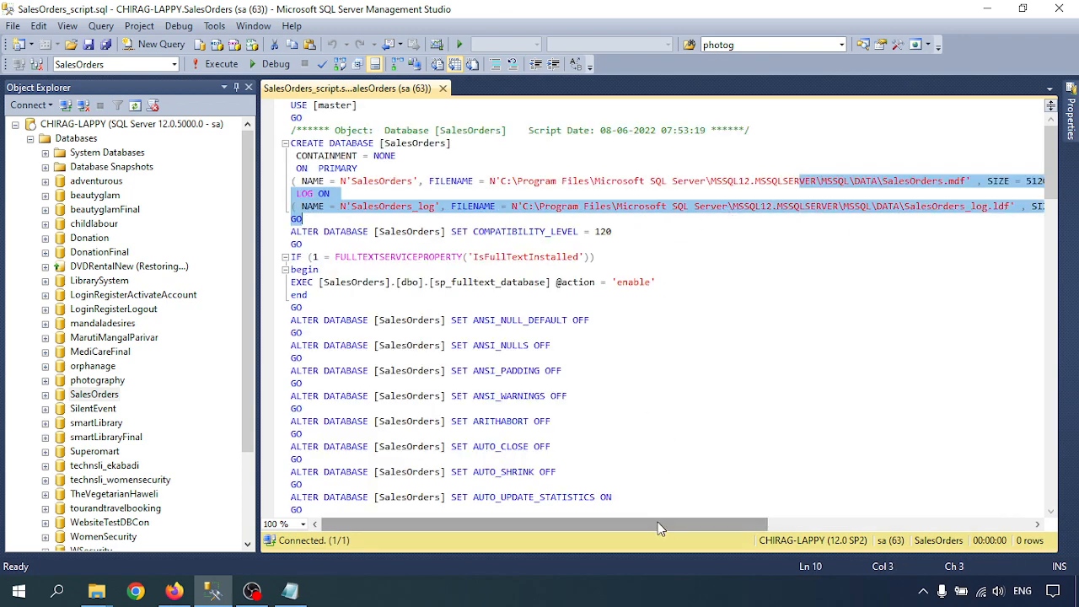
pyautogui.moveTo(657, 521)
pyautogui.mouseDown()
pyautogui.moveTo(875, 524)
pyautogui.moveTo(649, 525)
pyautogui.mouseUp()
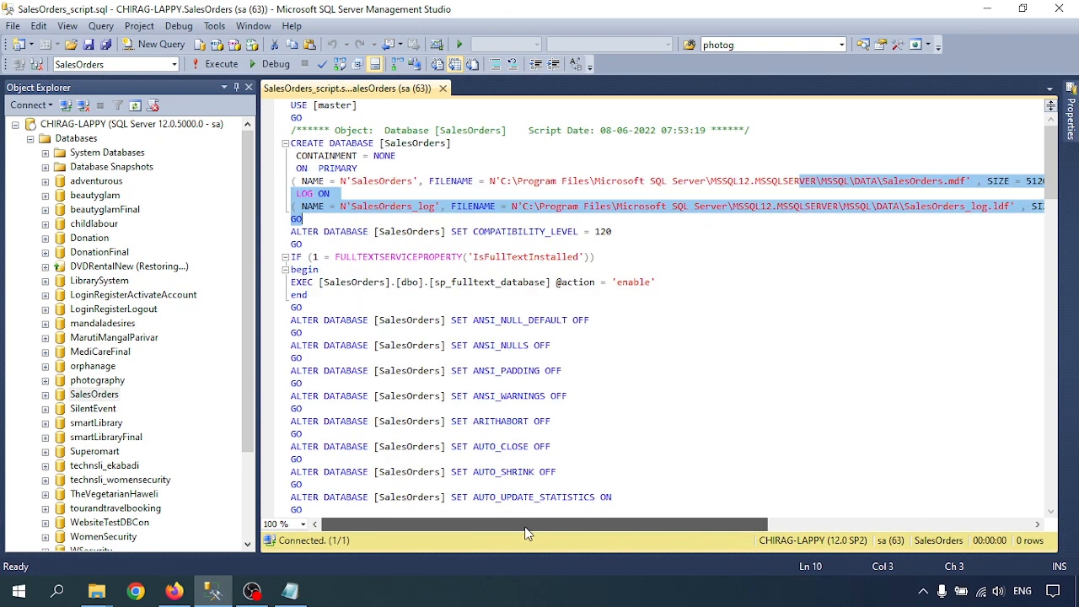
pyautogui.moveTo(605, 181); pyautogui.dragTo(992, 184)
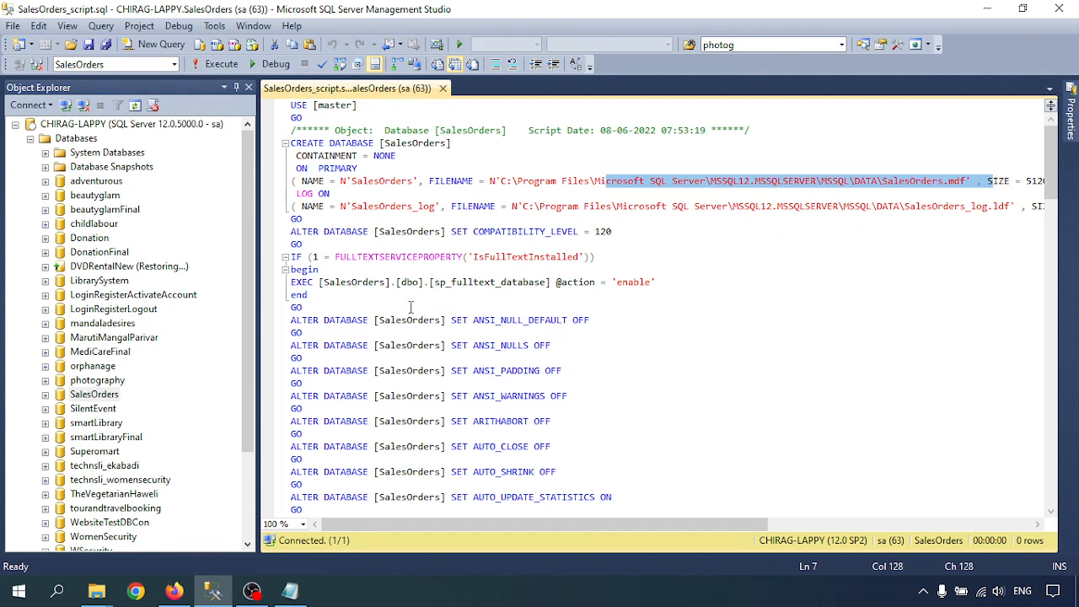
pyautogui.moveTo(369, 229); pyautogui.dragTo(524, 293)
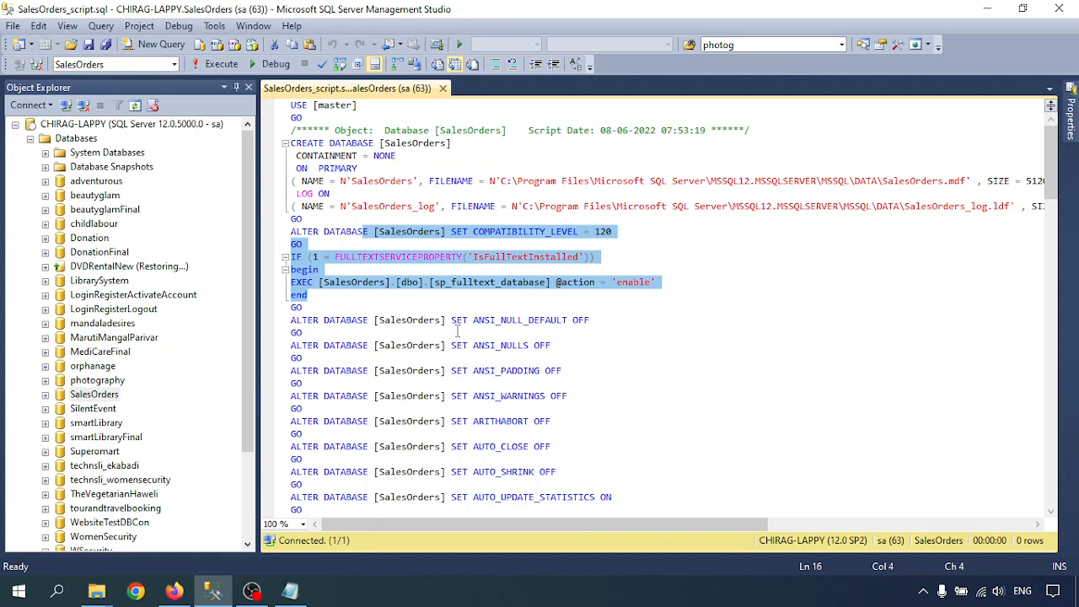
pyautogui.click(458, 332)
pyautogui.scroll(-3, 411, 394)
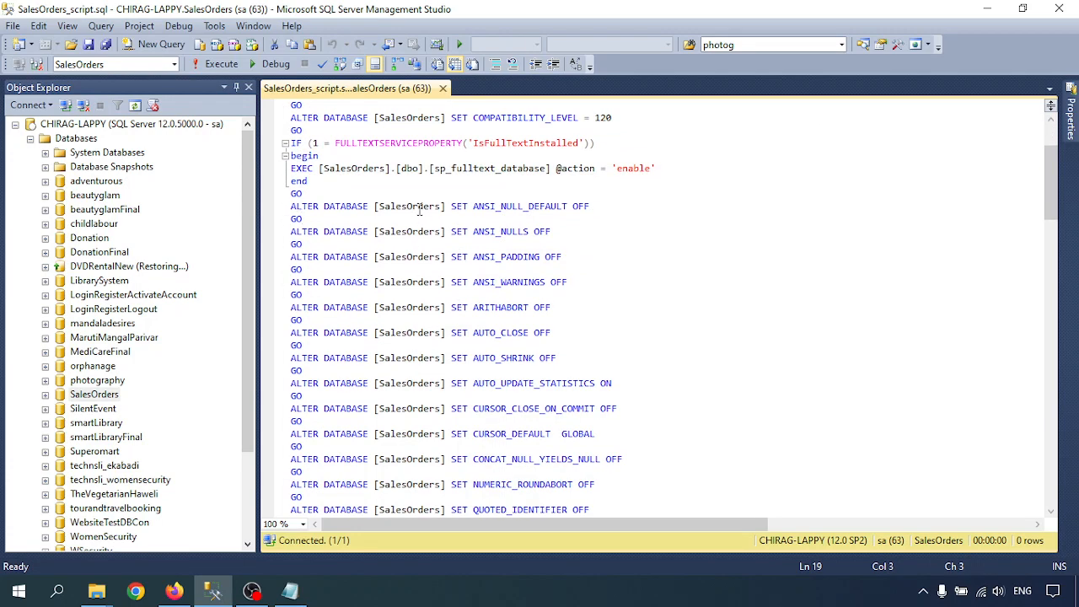
pyautogui.moveTo(412, 206); pyautogui.dragTo(440, 482)
pyautogui.scroll(-3, 458, 445)
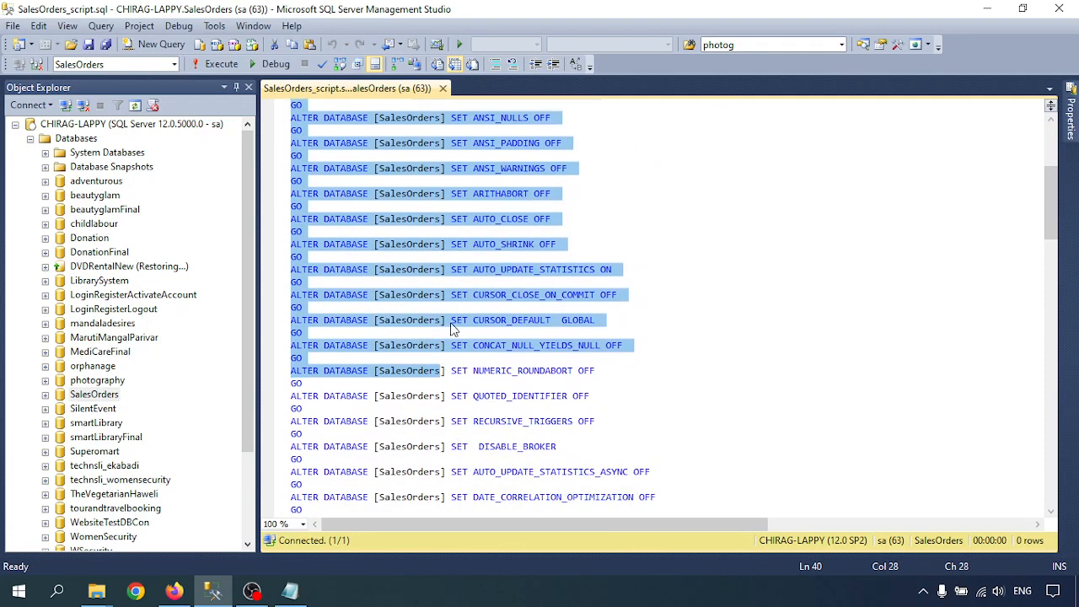
pyautogui.scroll(-12, 454, 328)
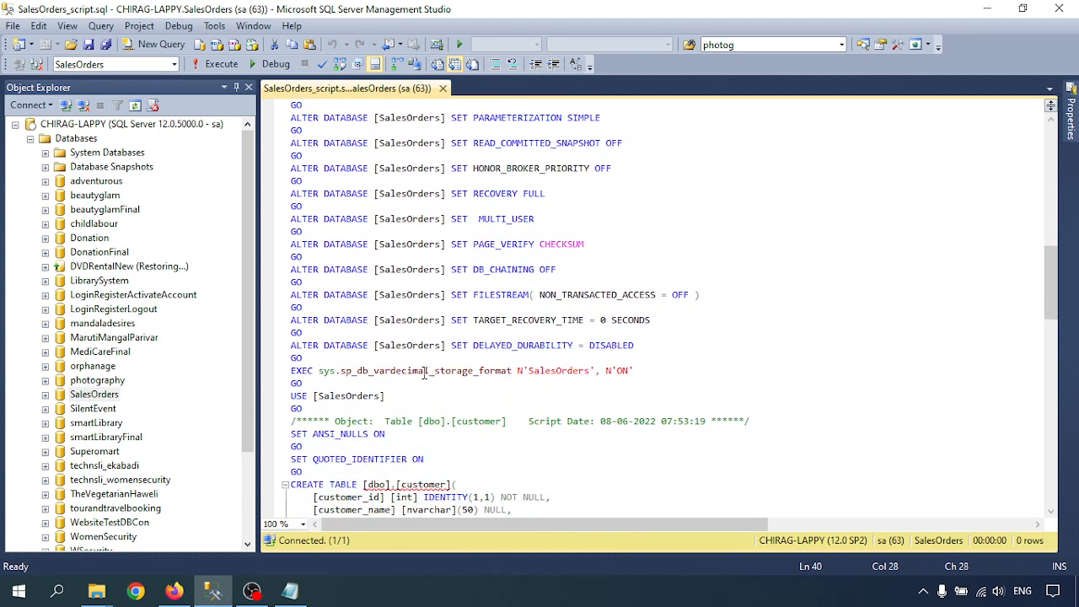
pyautogui.scroll(-3, 424, 373)
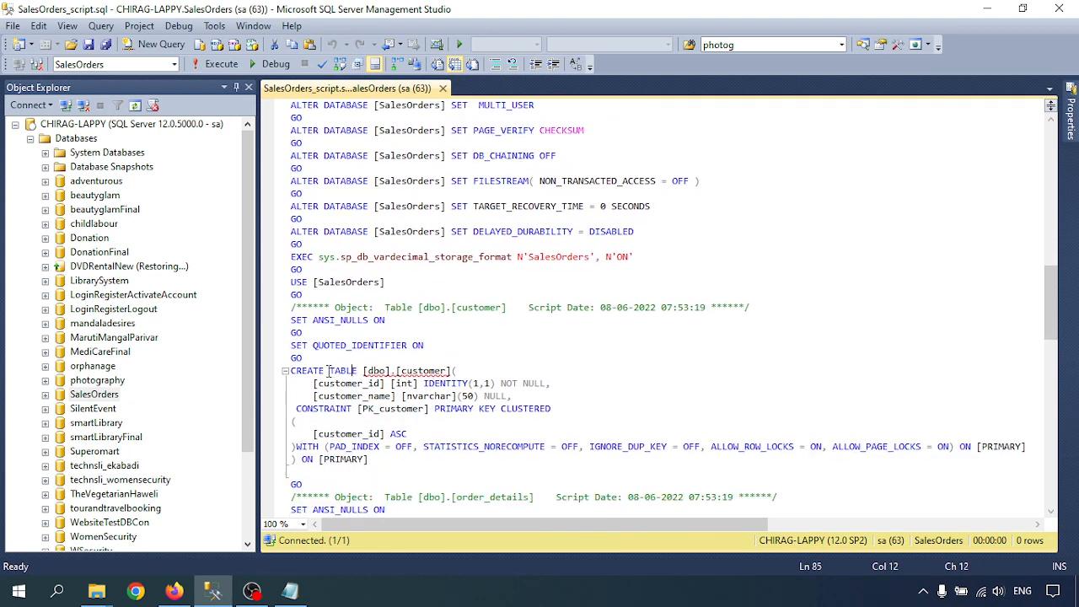
pyautogui.moveTo(329, 370); pyautogui.dragTo(420, 424)
pyautogui.scroll(-3, 379, 354)
pyautogui.moveTo(331, 333); pyautogui.dragTo(383, 362)
pyautogui.scroll(-2, 403, 384)
pyautogui.scroll(-2, 386, 362)
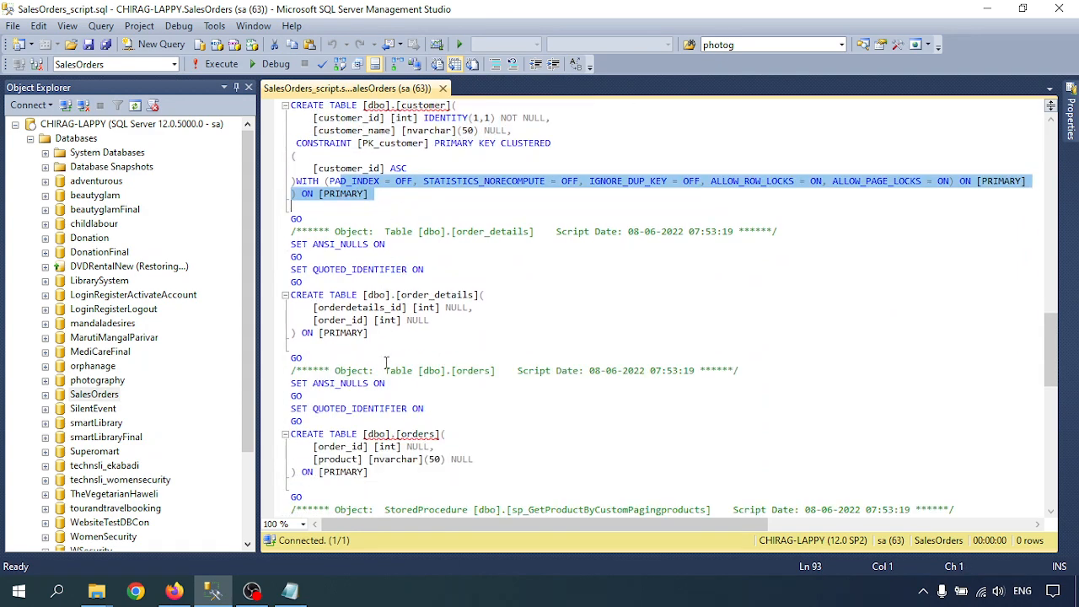
pyautogui.scroll(-3, 374, 350)
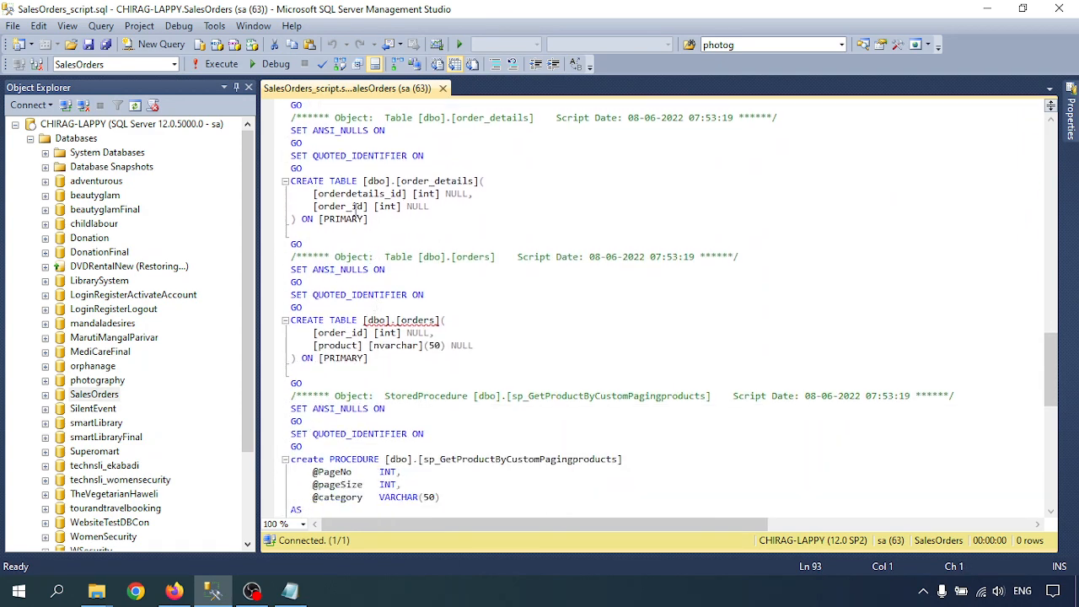
pyautogui.moveTo(319, 180); pyautogui.dragTo(359, 238)
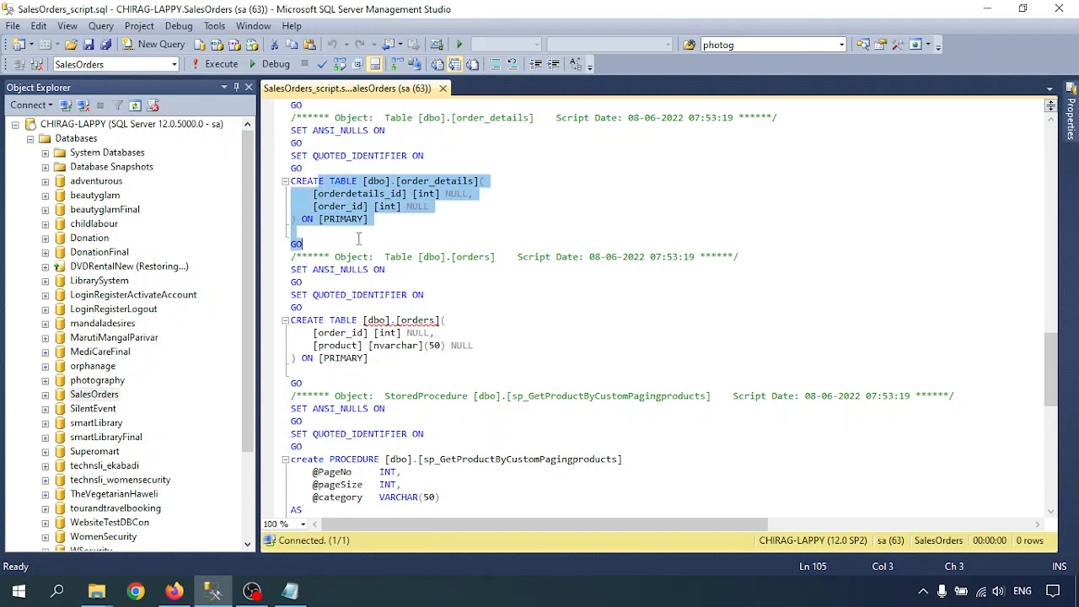
pyautogui.scroll(-10, 409, 274)
pyautogui.scroll(18, 408, 215)
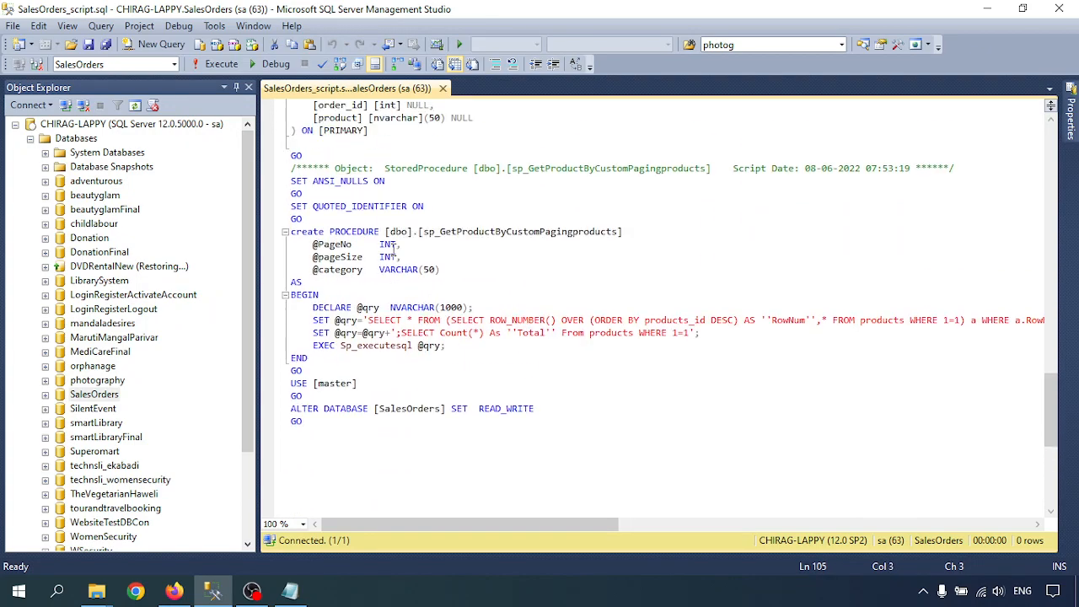
pyautogui.scroll(16, 403, 326)
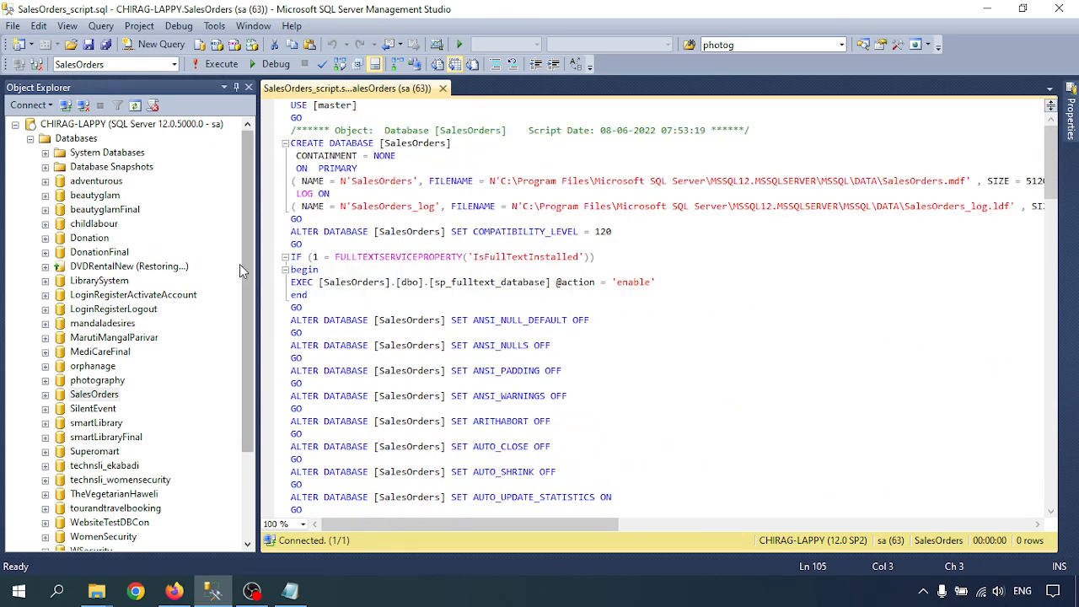
# - Start a new connection and browse local servers to pick the MSSQLSERVER2 instance
pyautogui.click(30, 139)
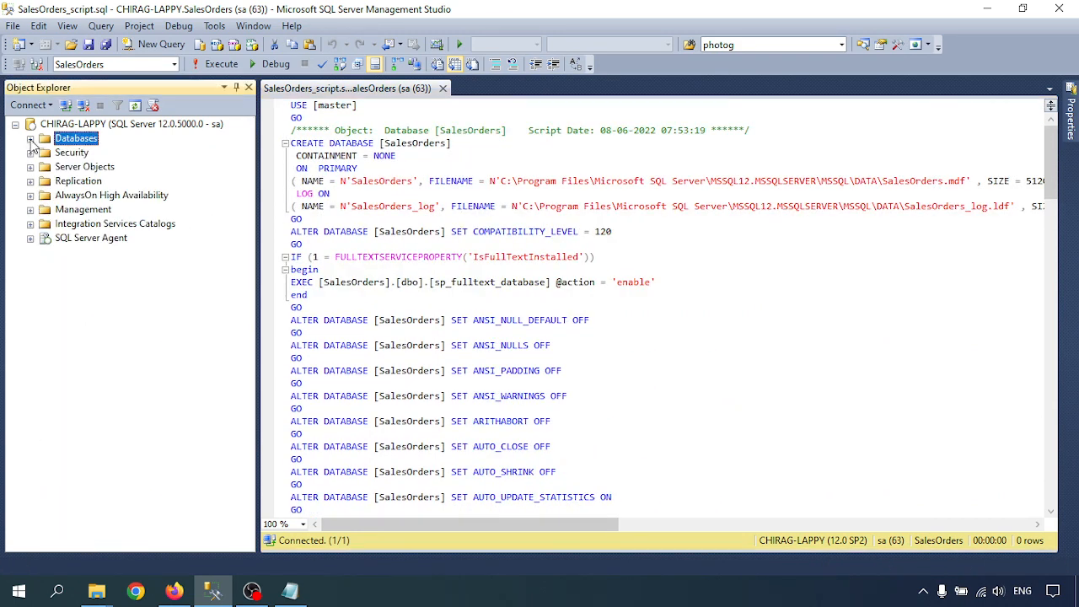
pyautogui.click(65, 105)
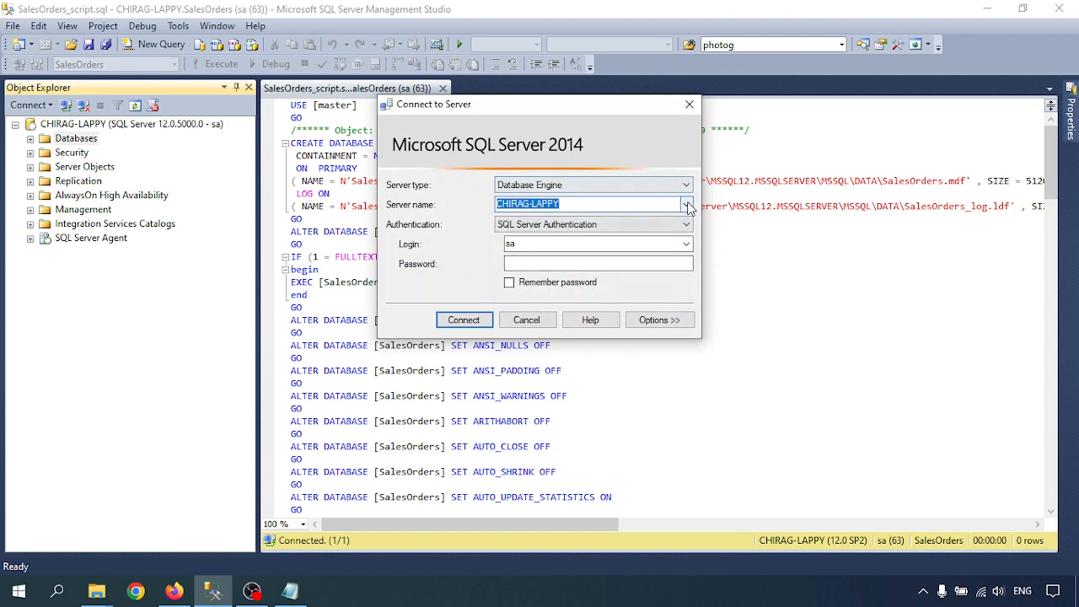
pyautogui.click(686, 204)
pyautogui.click(573, 234)
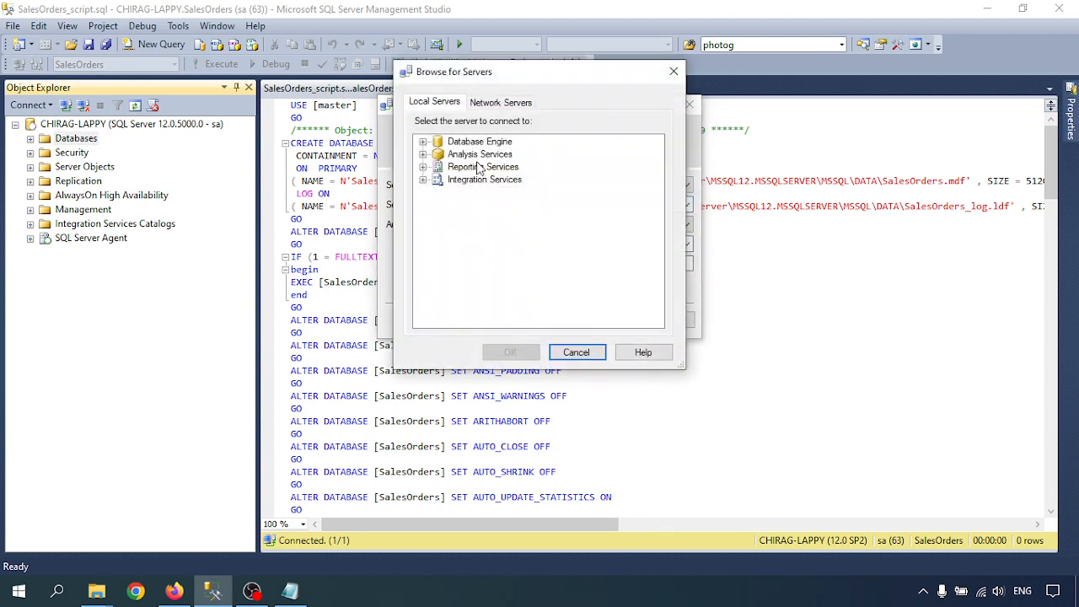
pyautogui.click(423, 142)
pyautogui.click(488, 168)
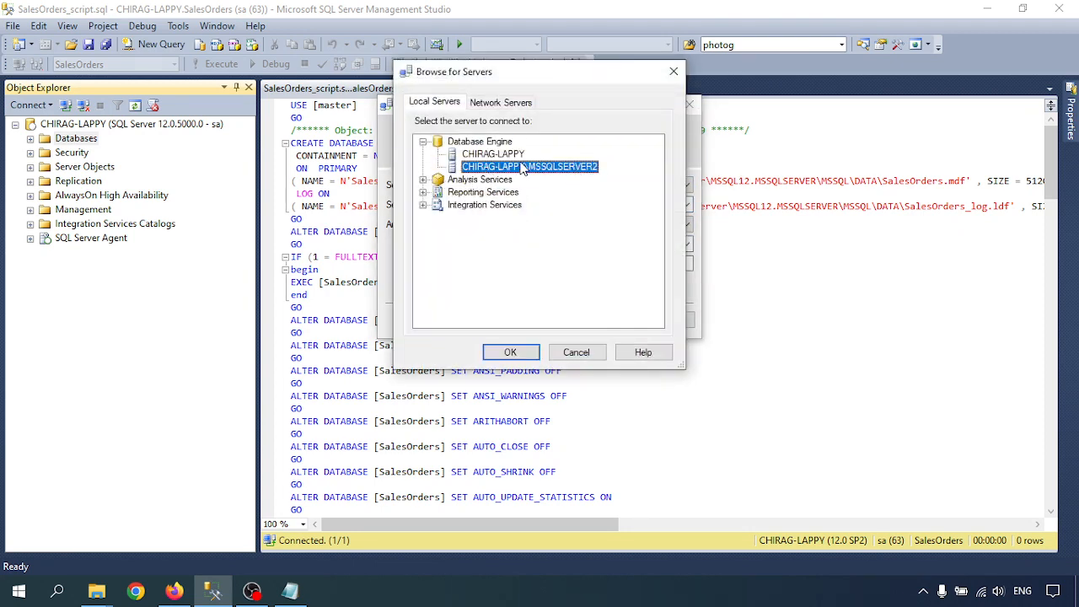
pyautogui.click(511, 352)
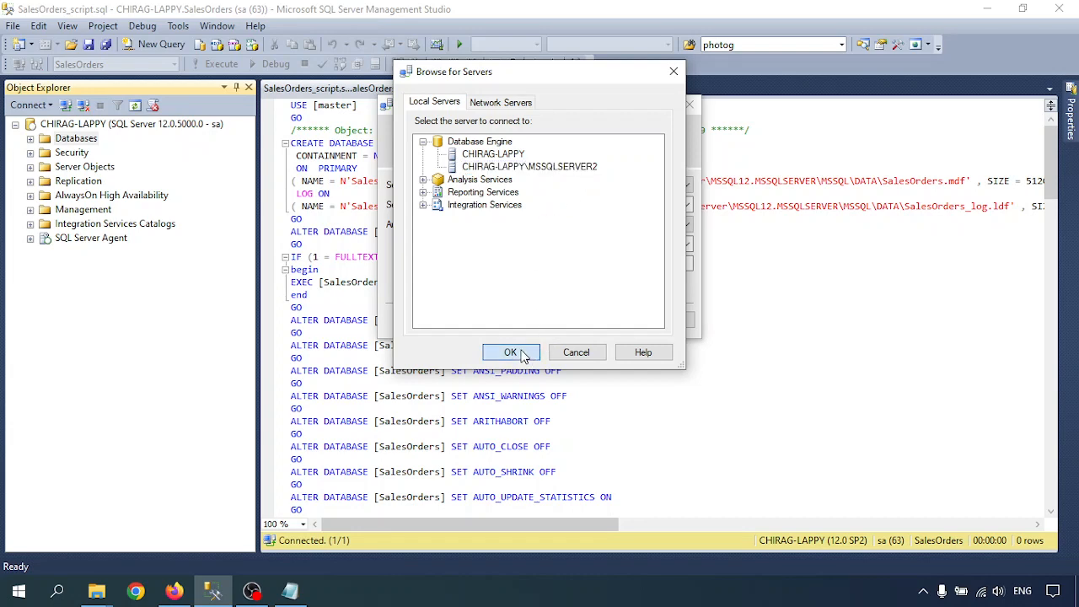
# - Switch to SQL Server Authentication, enter the administrator password, and connect
pyautogui.click(524, 224)
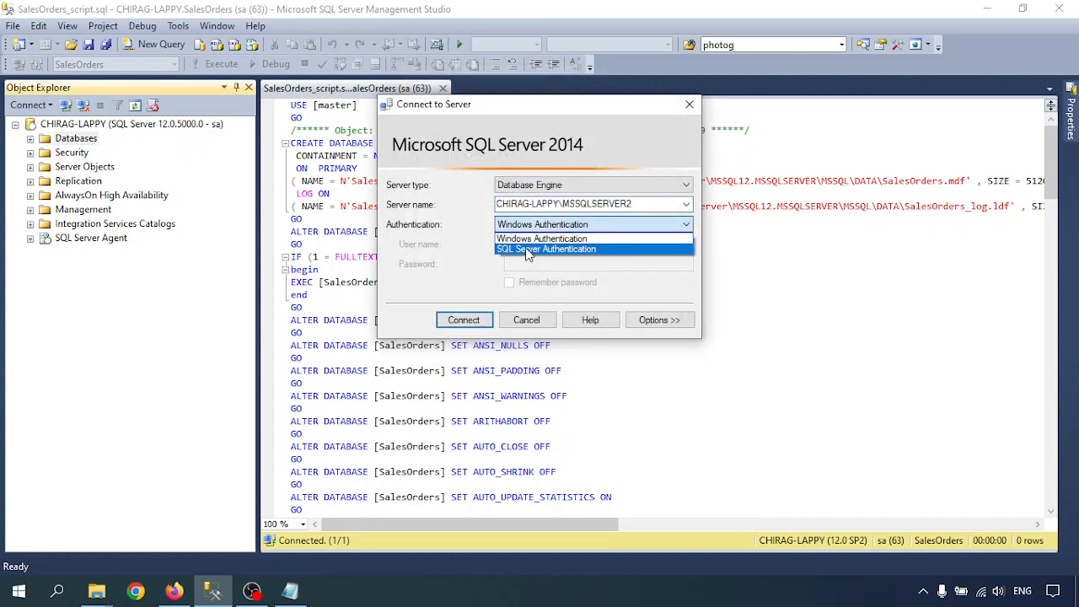
pyautogui.click(525, 243)
pyautogui.click(537, 245)
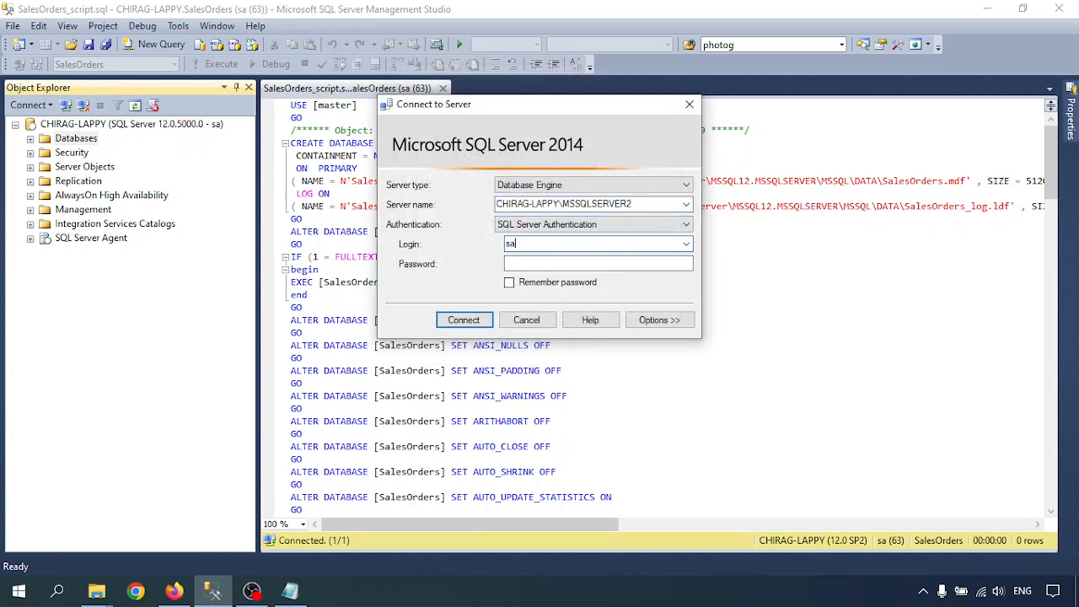
pyautogui.press('Tab')
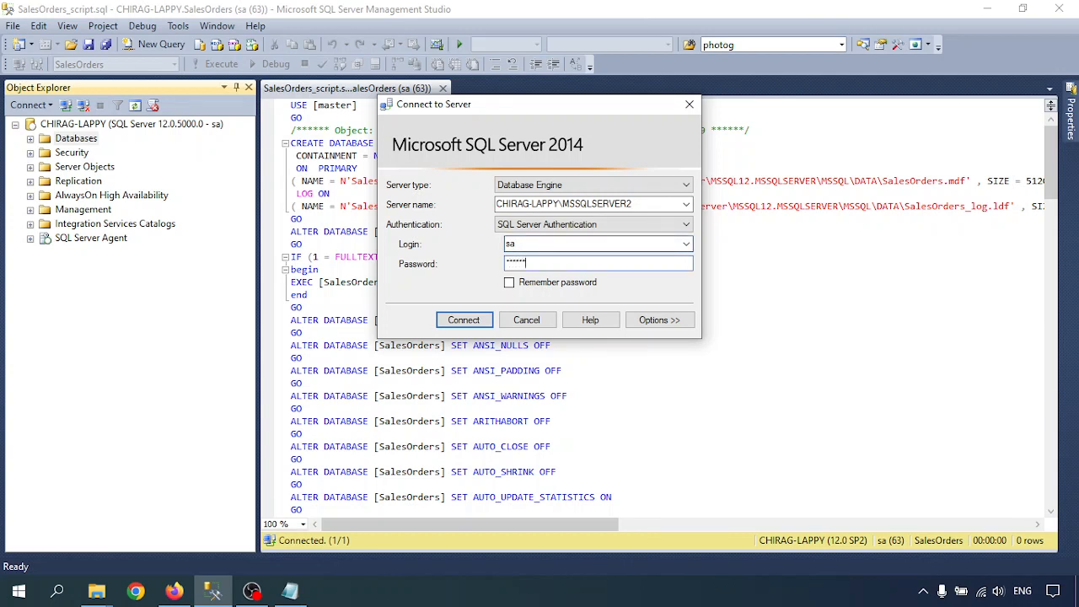
pyautogui.click(463, 325)
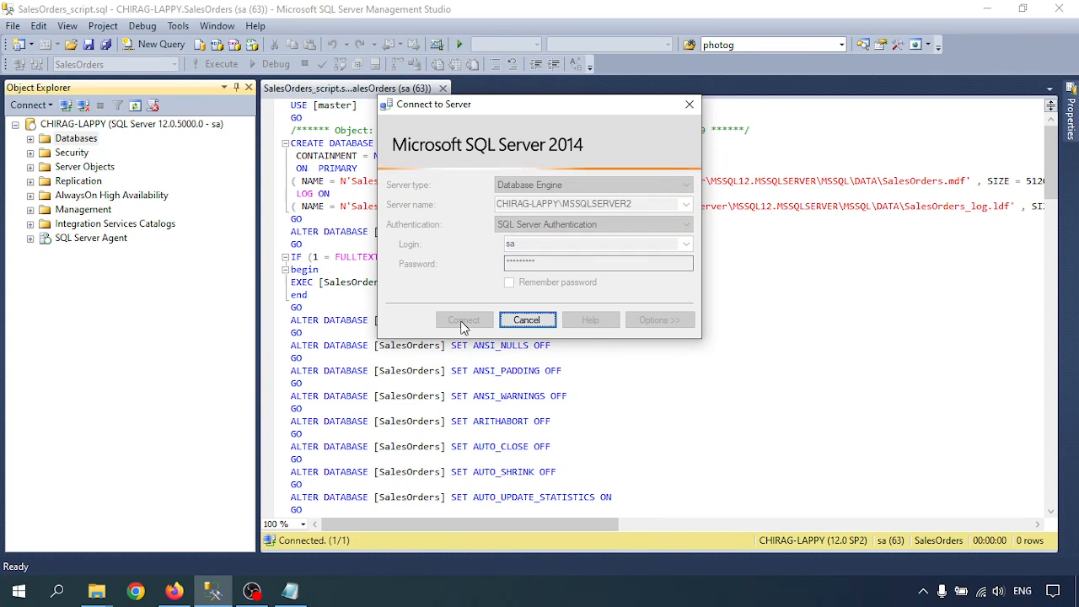
pyautogui.press('super+r')
# - Launch services.msc and jump to the services beginning with S
pyautogui.write('services')
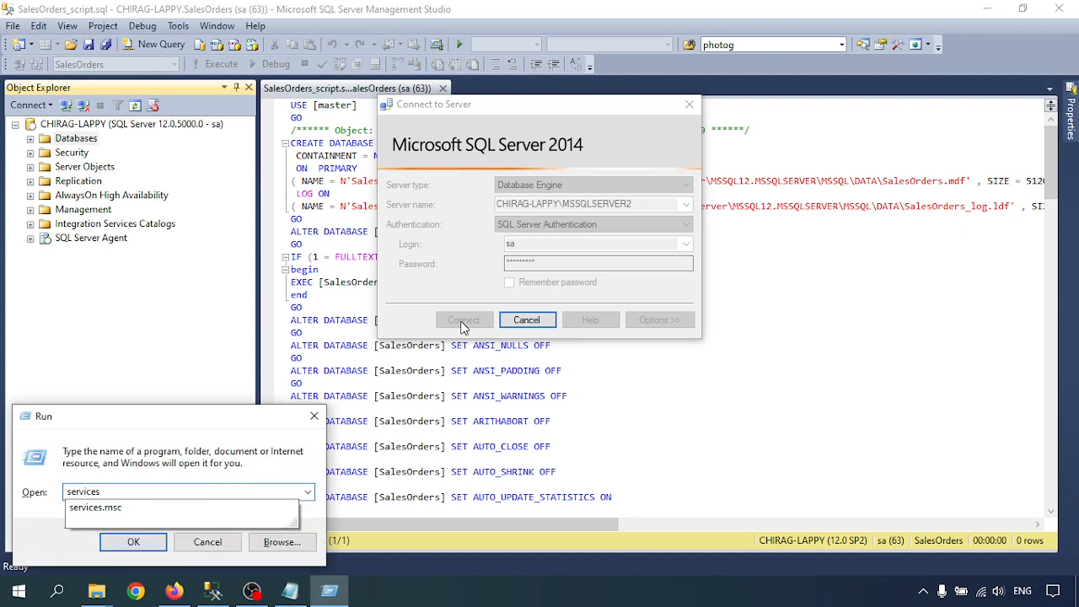
pyautogui.press('Down')
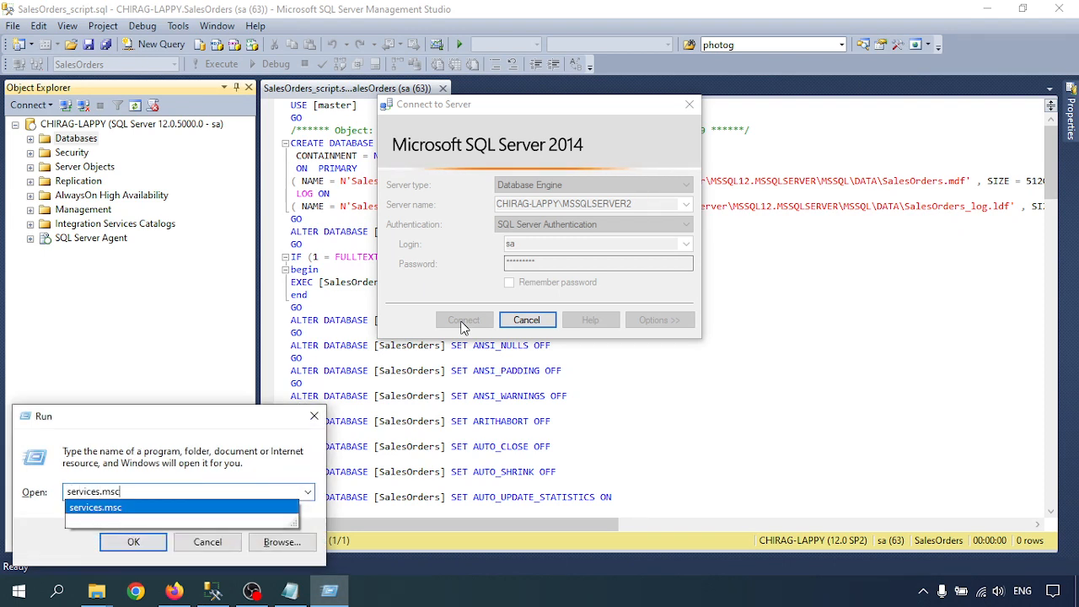
pyautogui.press('Return')
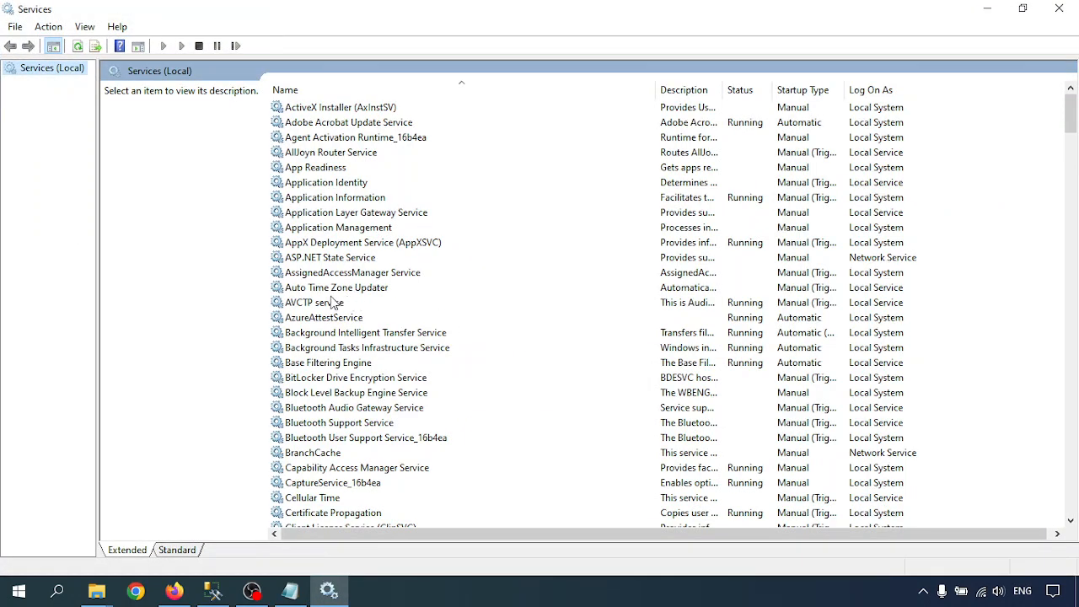
pyautogui.click(297, 288)
pyautogui.press('s')
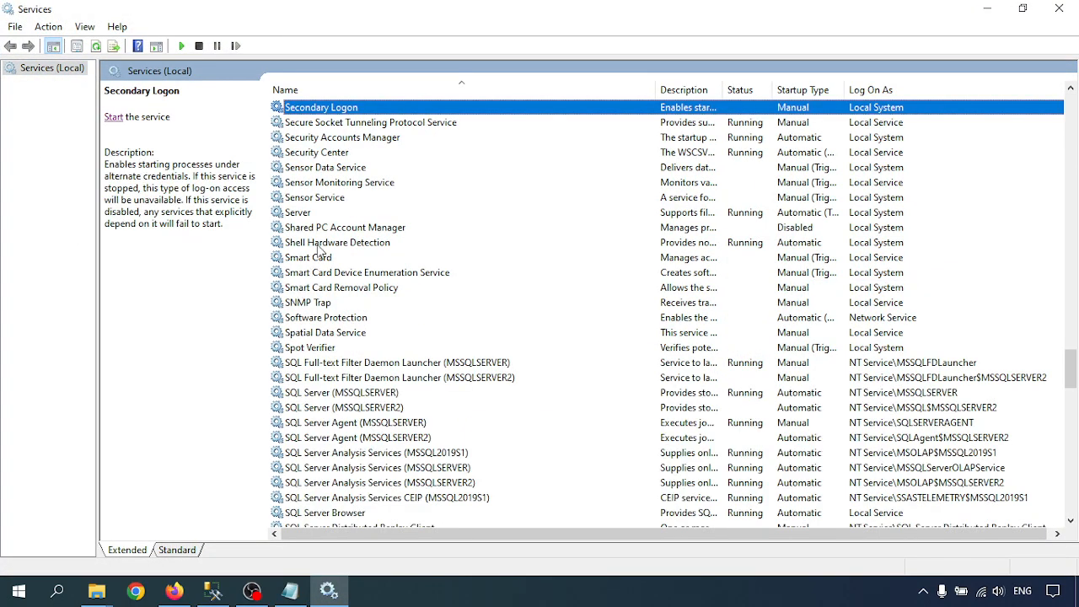
# - Start the SQL Server (MSSQLSERVER2) service and close the Services console
pyautogui.click(383, 409)
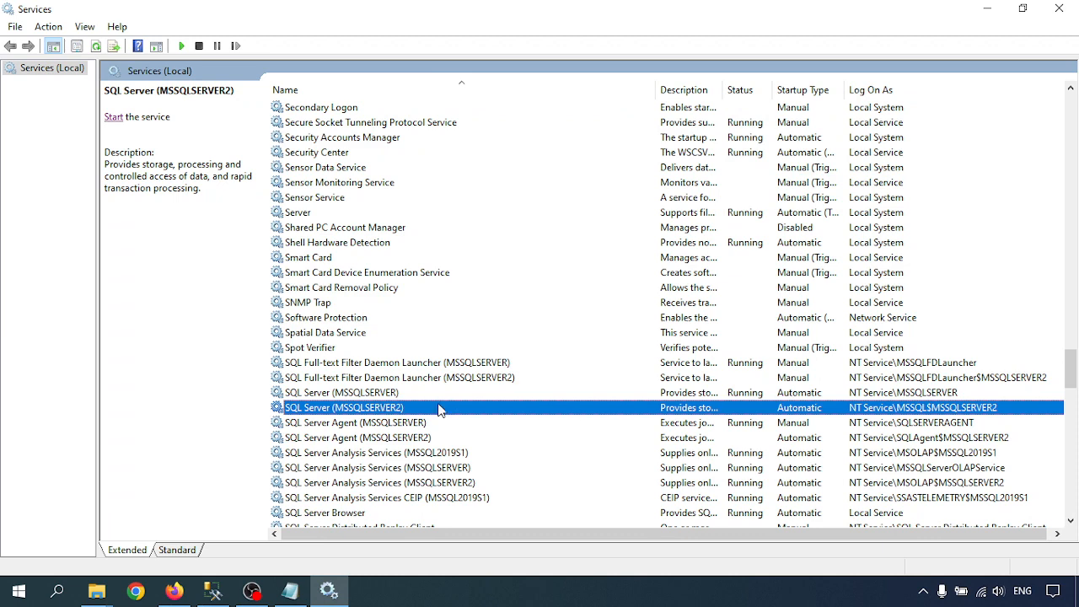
pyautogui.rightClick(328, 409)
pyautogui.click(350, 238)
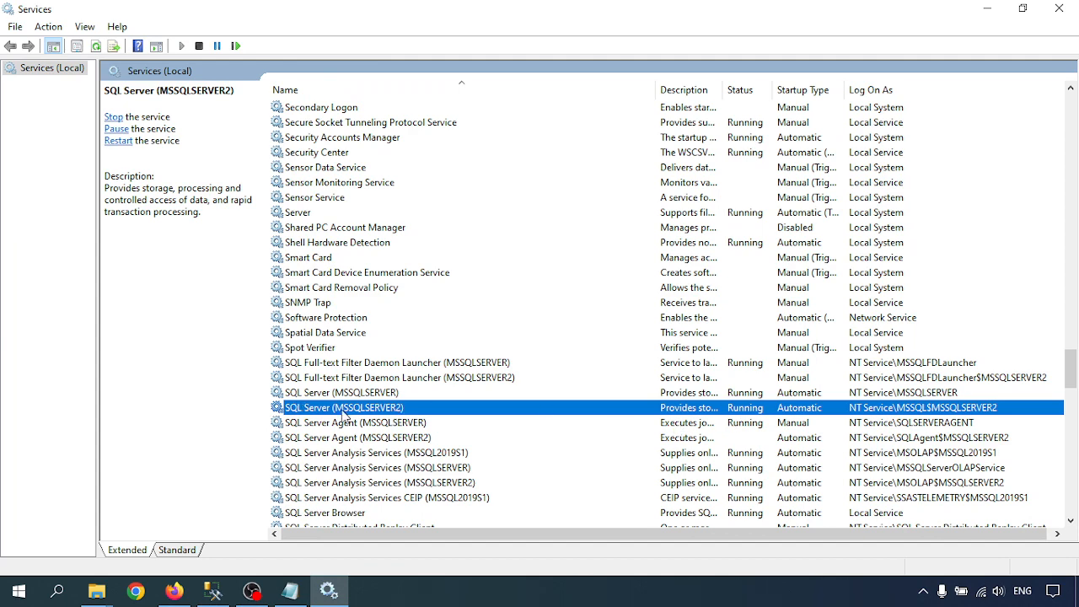
pyautogui.click(1060, 12)
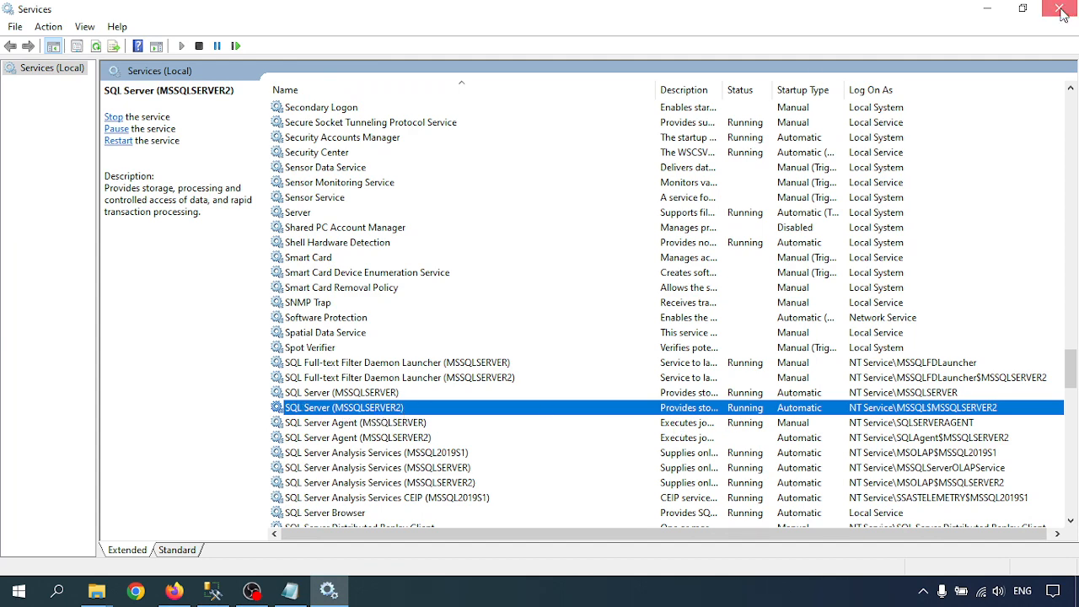
# - Dismiss the error, connect to MSSQLSERVER2, and expand its Databases list
pyautogui.click(735, 278)
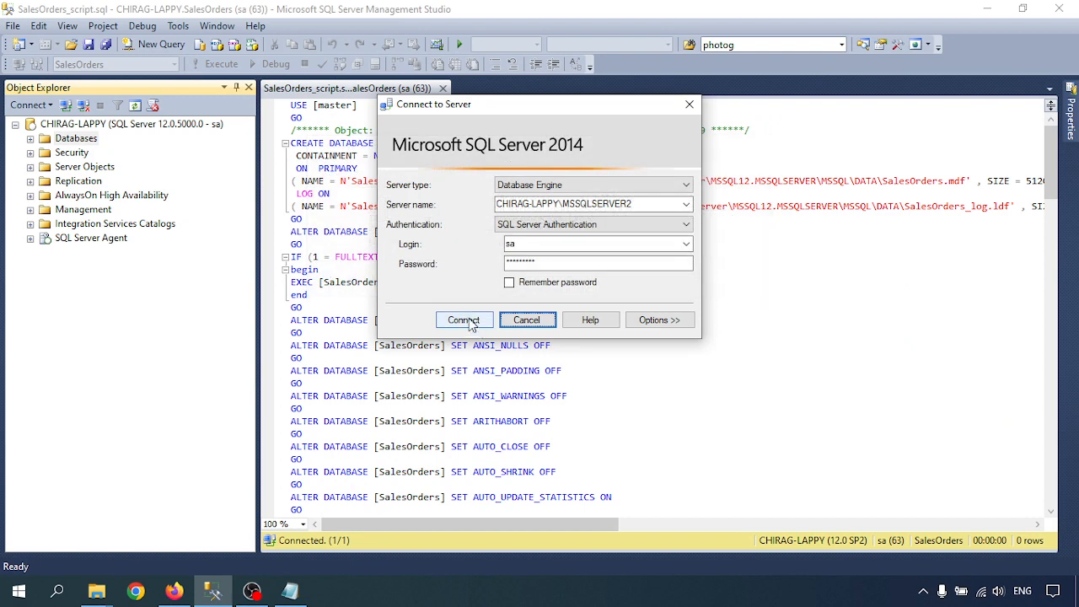
pyautogui.click(464, 319)
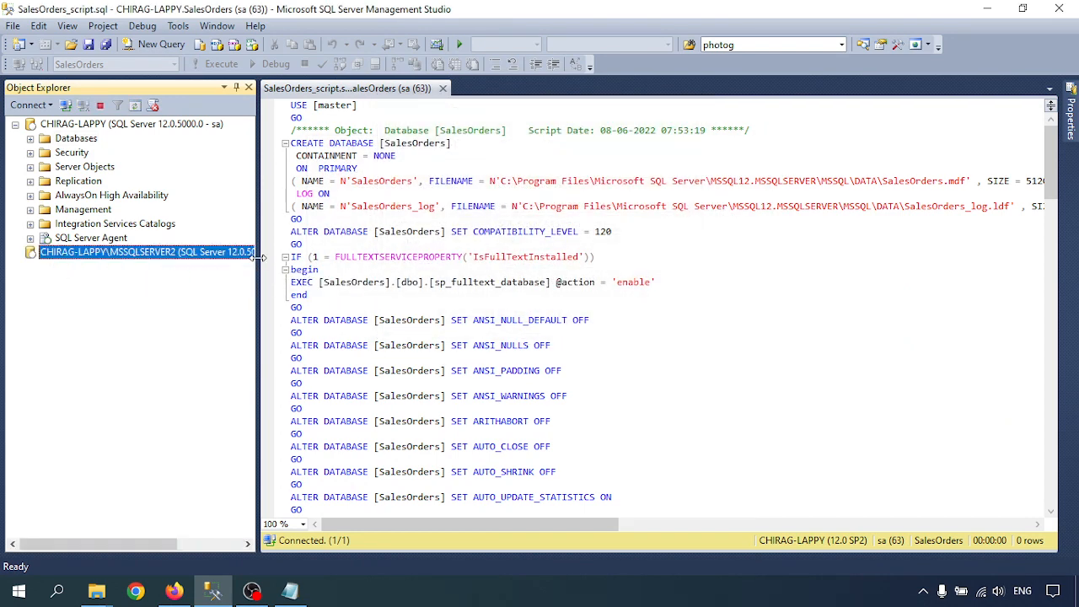
pyautogui.moveTo(260, 256); pyautogui.dragTo(278, 276)
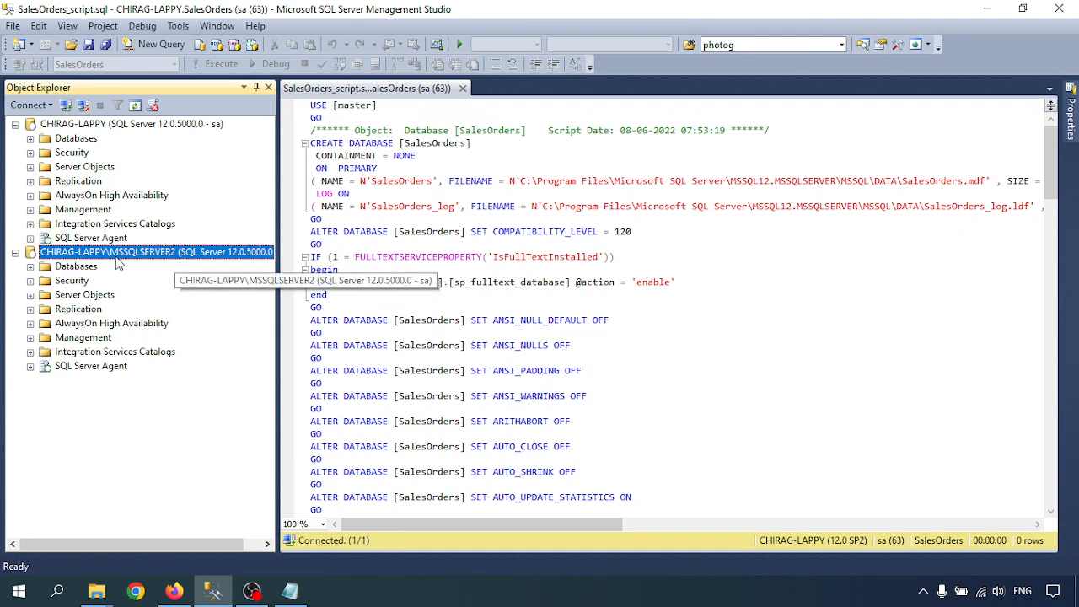
pyautogui.click(30, 267)
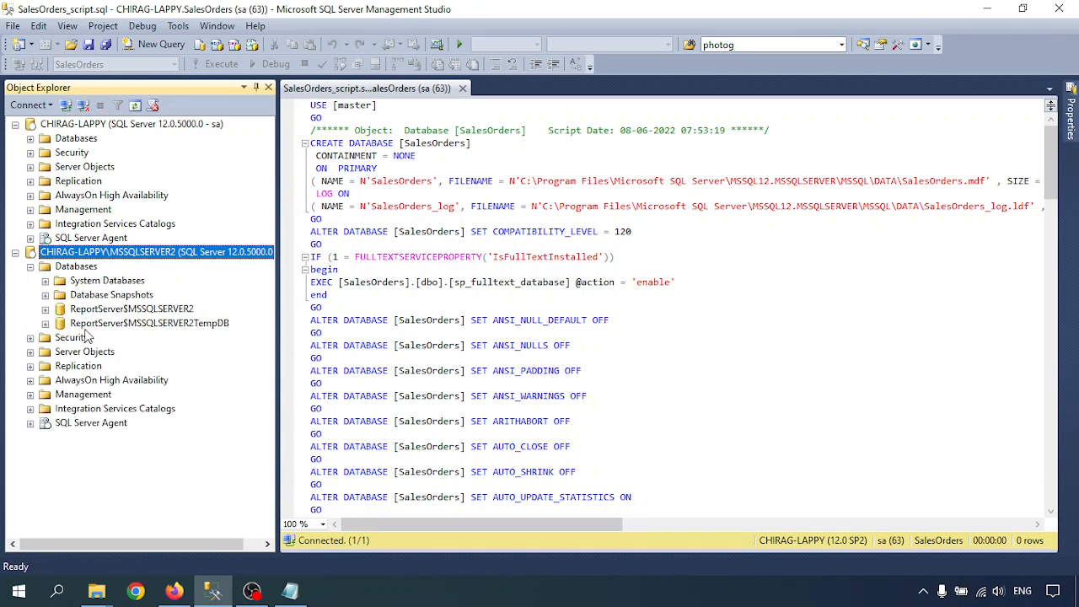
# - Open a new SQLQuery7.sql query window on MSSQLSERVER2 and return to the SalesOrders script
pyautogui.rightClick(77, 267)
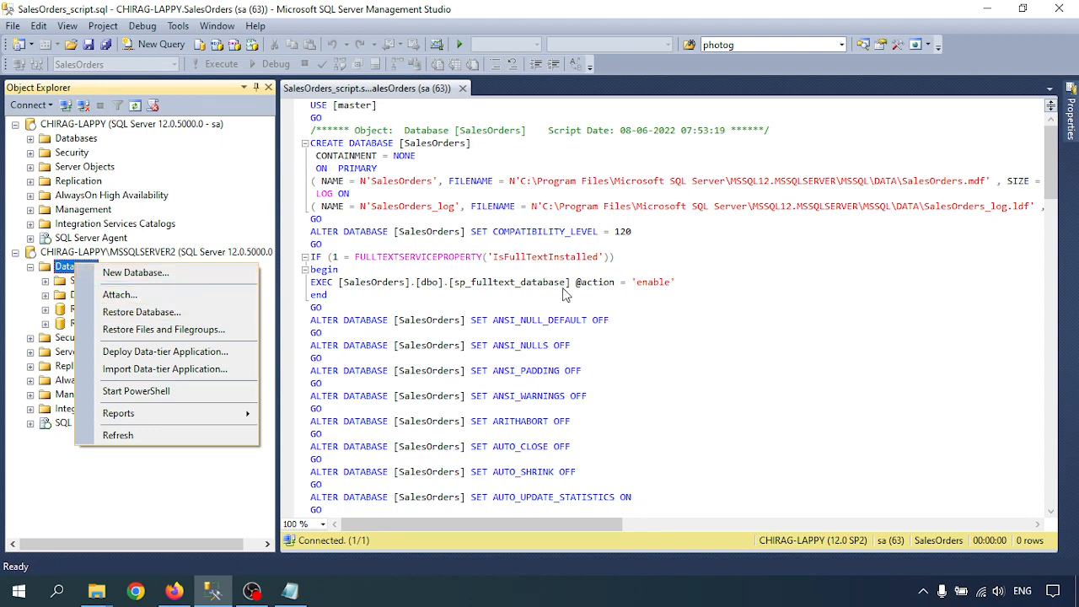
pyautogui.click(166, 46)
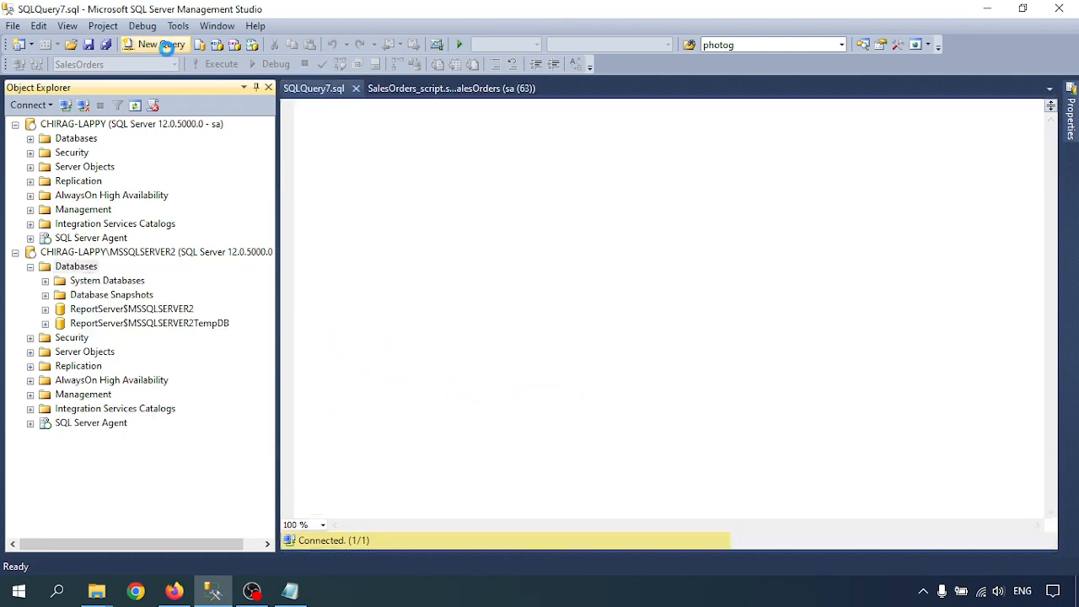
pyautogui.click(539, 88)
pyautogui.click(515, 206)
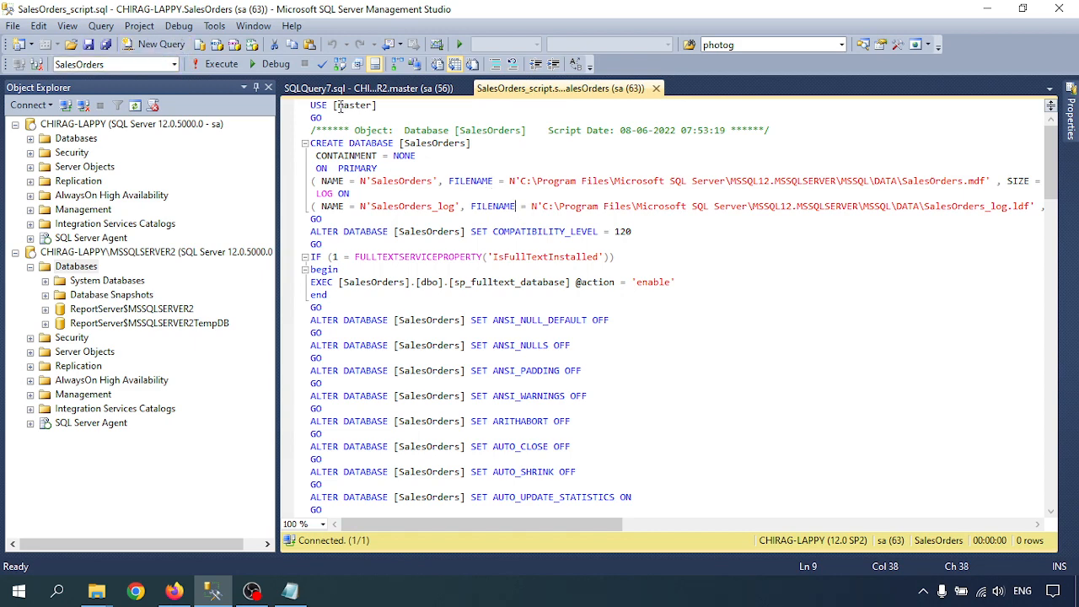
# - Copy the entire SalesOrders script and paste it into the SQLQuery7.sql window
pyautogui.click(175, 65)
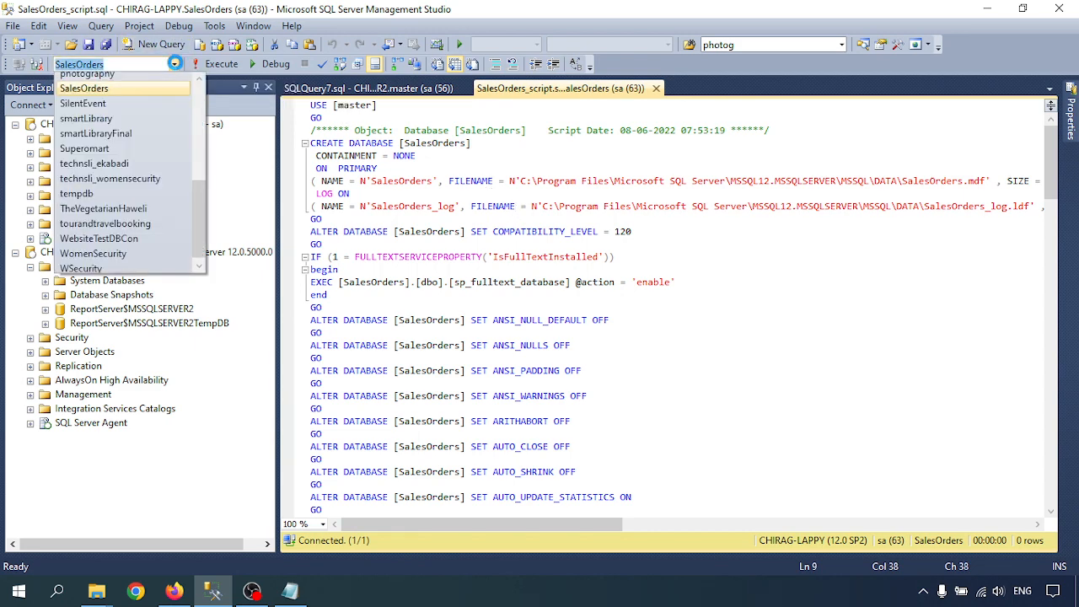
pyautogui.scroll(6, 128, 188)
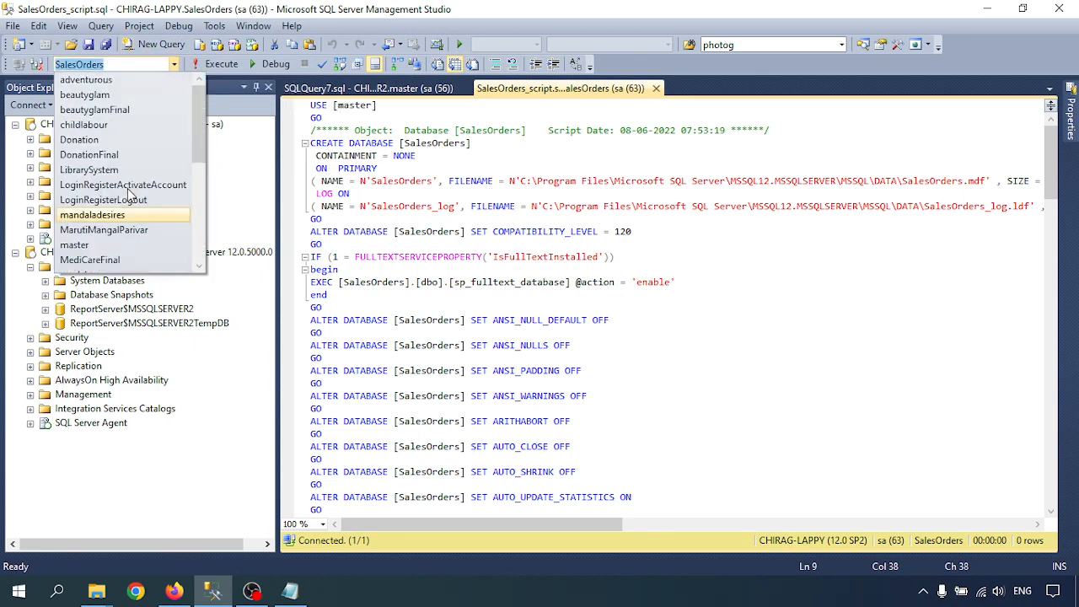
pyautogui.click(441, 157)
pyautogui.click(449, 182)
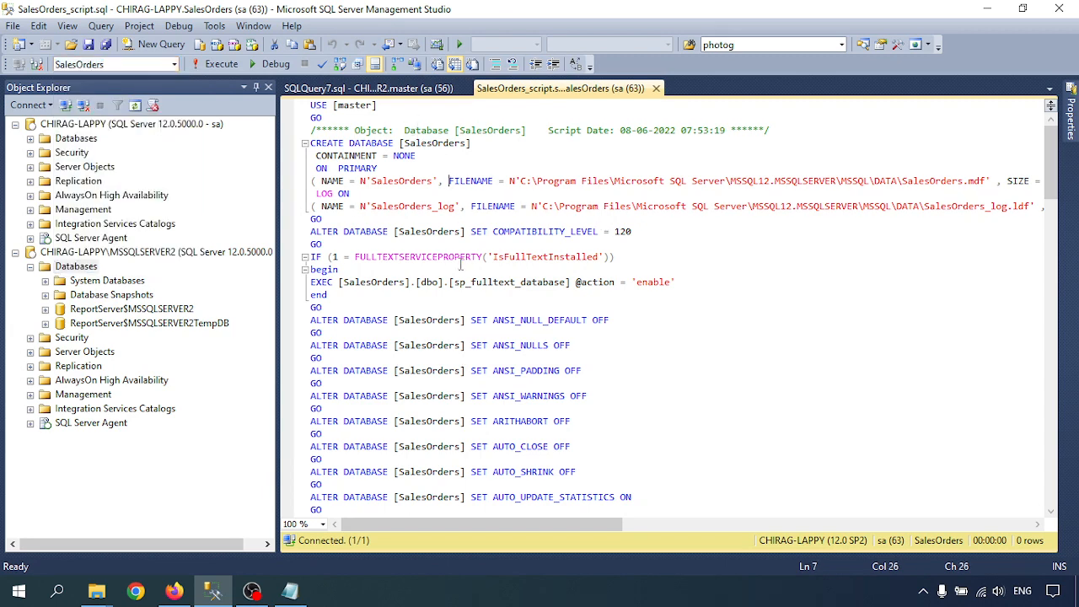
pyautogui.hotkey('ctrl', 'a')
pyautogui.click(324, 89)
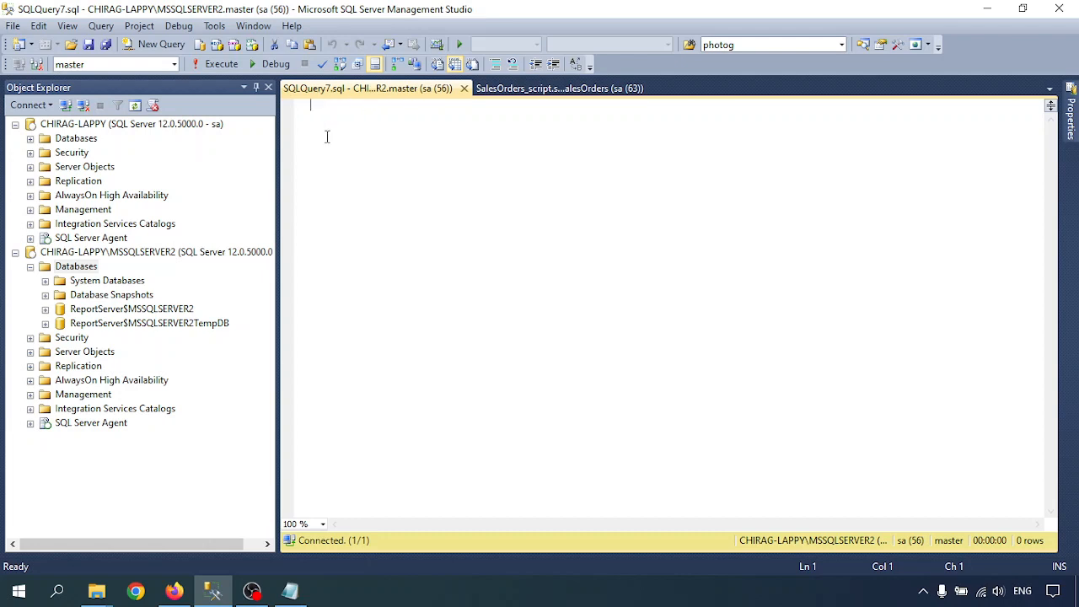
pyautogui.hotkey('ctrl', 'v')
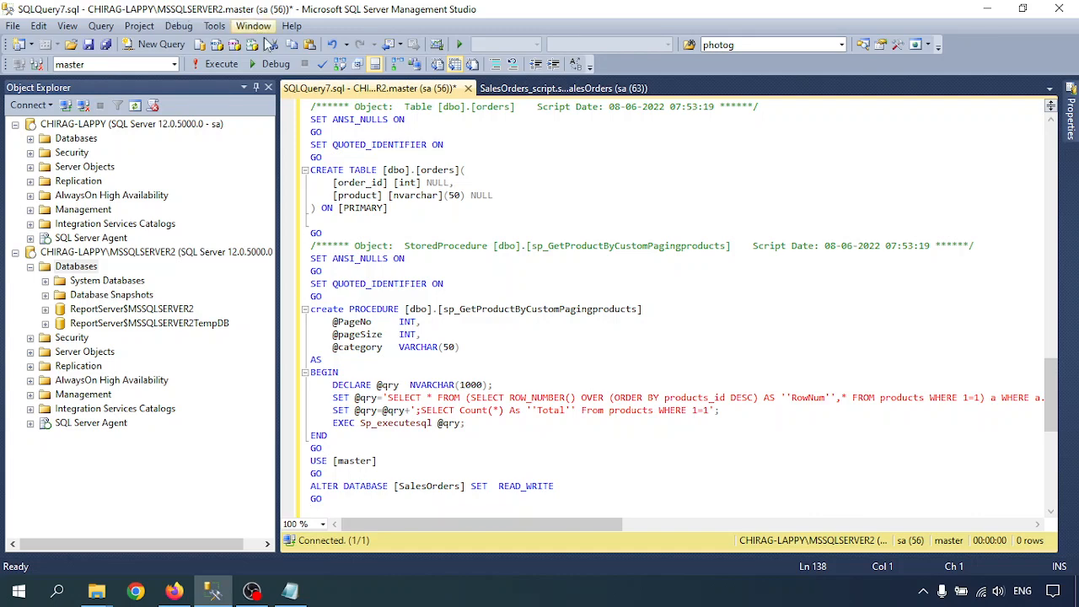
# - Select the folder path of the first FILENAME data file in the pasted script
pyautogui.scroll(20, 464, 268)
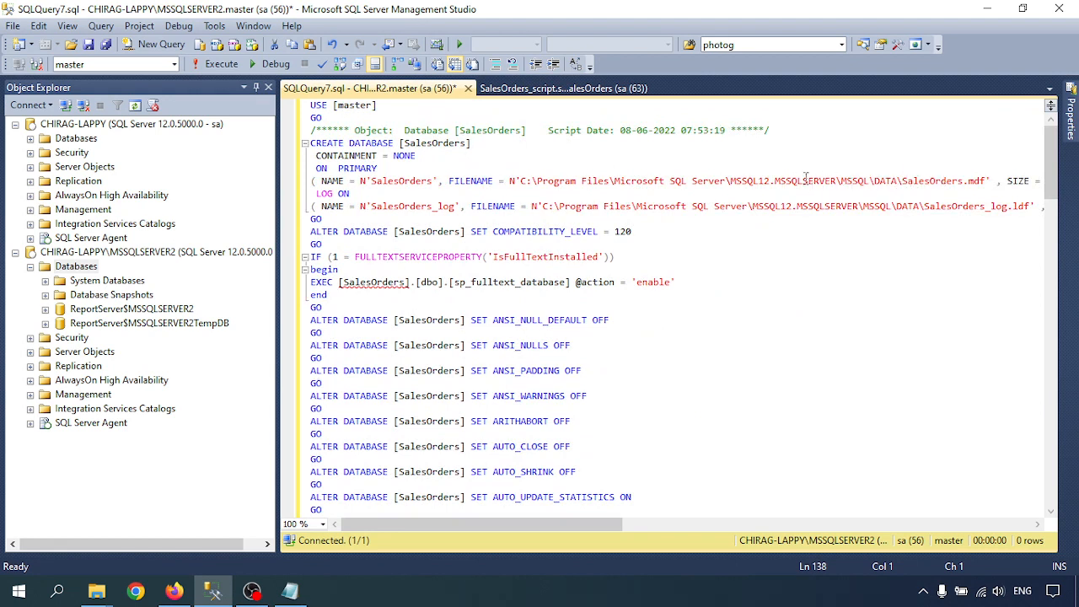
pyautogui.moveTo(741, 180); pyautogui.dragTo(839, 182)
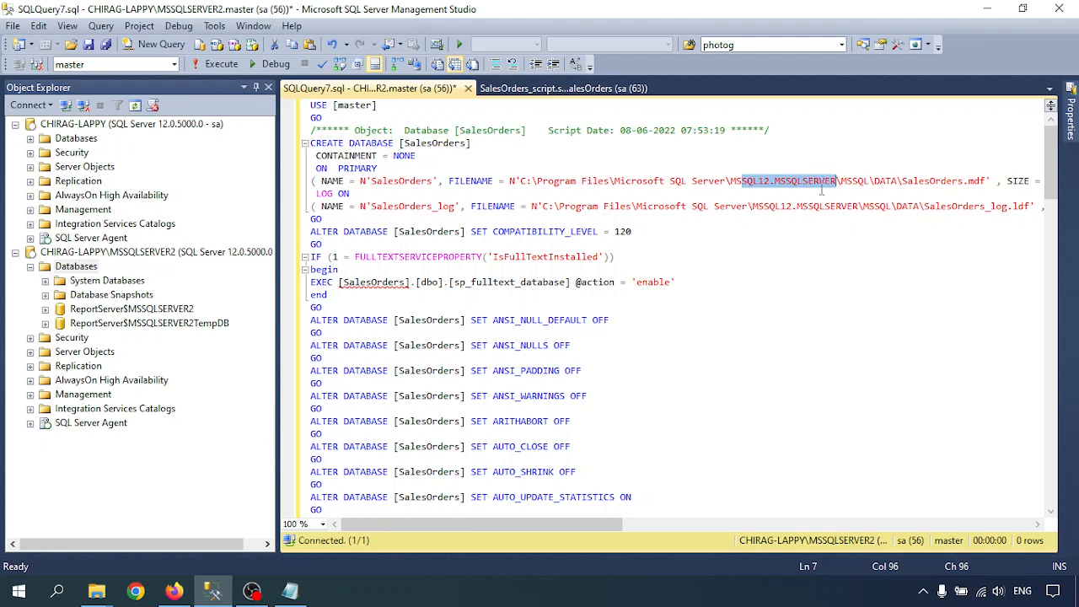
pyautogui.click(789, 190)
pyautogui.moveTo(744, 178); pyautogui.dragTo(790, 178)
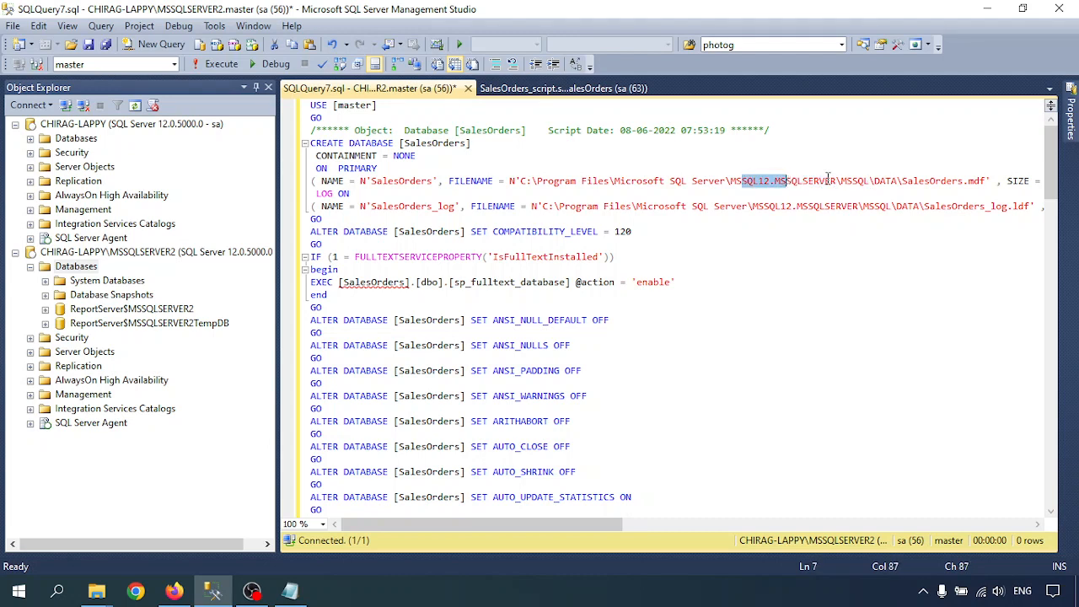
pyautogui.click(826, 179)
pyautogui.moveTo(522, 182); pyautogui.dragTo(832, 184)
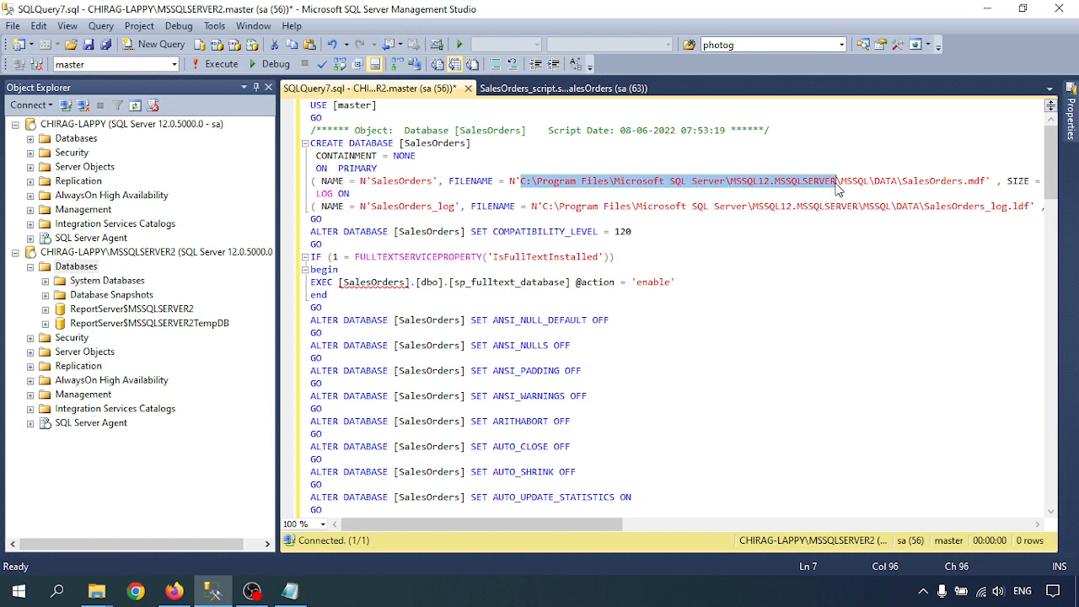
# - Open the copied data file folder path in File Explorer through the Run prompt
pyautogui.hotkey('ctrl', 'c')
pyautogui.press('super+r')
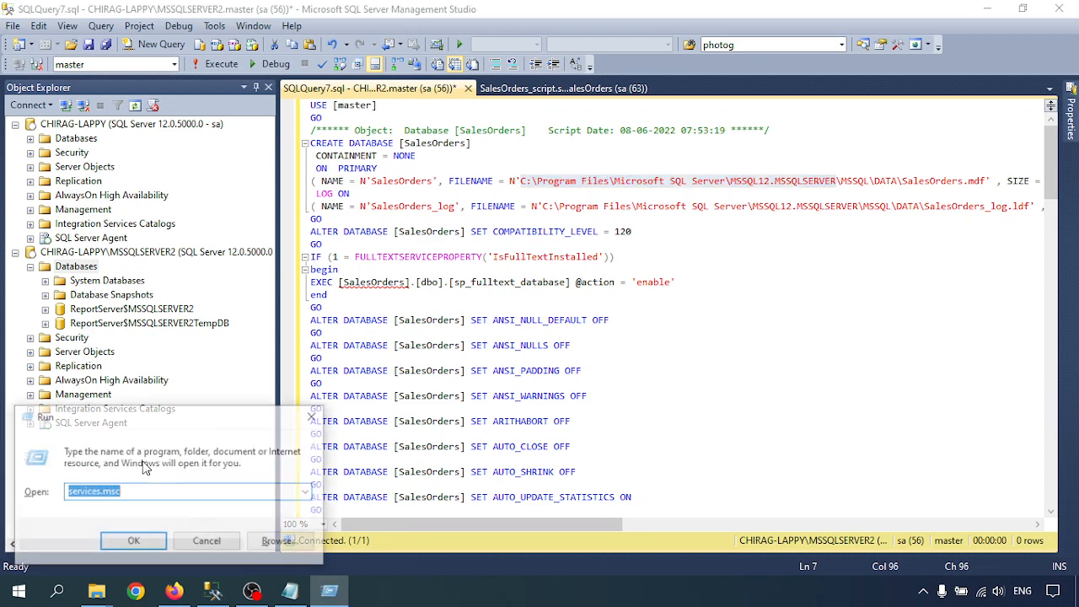
pyautogui.hotkey('ctrl', 'v')
pyautogui.press('Return')
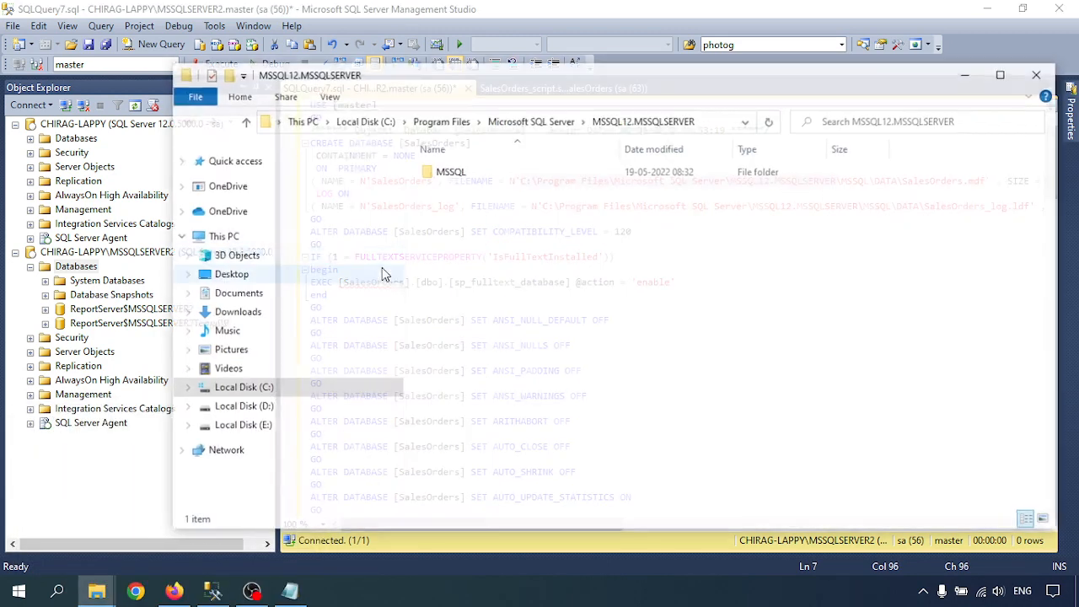
# - Browse to MSSQL12.MSSQLSERVER2\MSSQL\DATA, grant access, reveal its full path, and hide Date modified
pyautogui.click(486, 123)
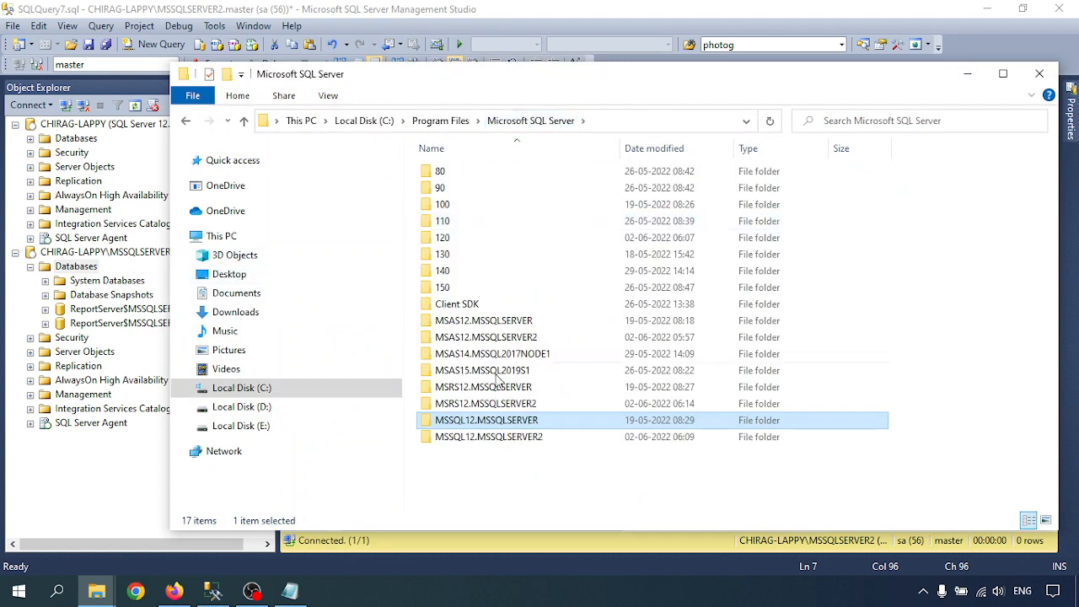
pyautogui.doubleClick(492, 438)
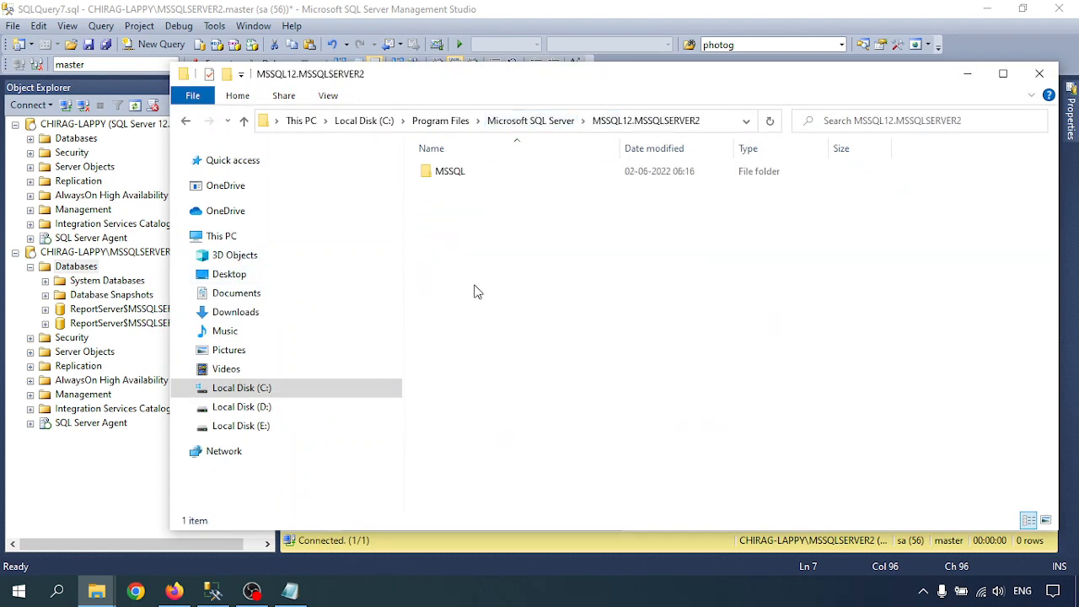
pyautogui.doubleClick(478, 174)
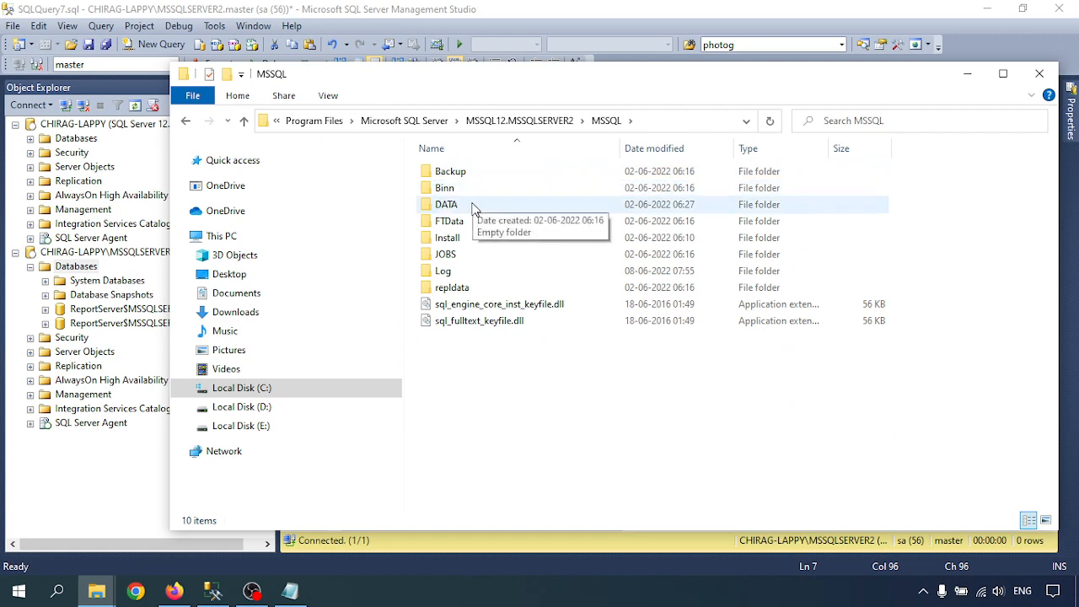
pyautogui.doubleClick(474, 205)
pyautogui.click(567, 317)
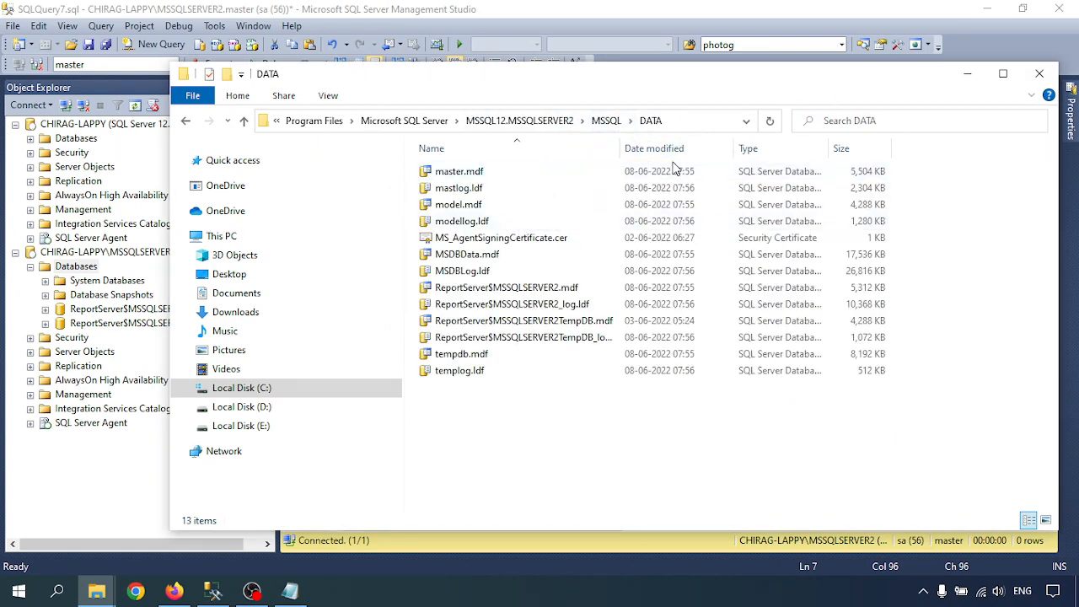
pyautogui.click(698, 124)
pyautogui.rightClick(671, 149)
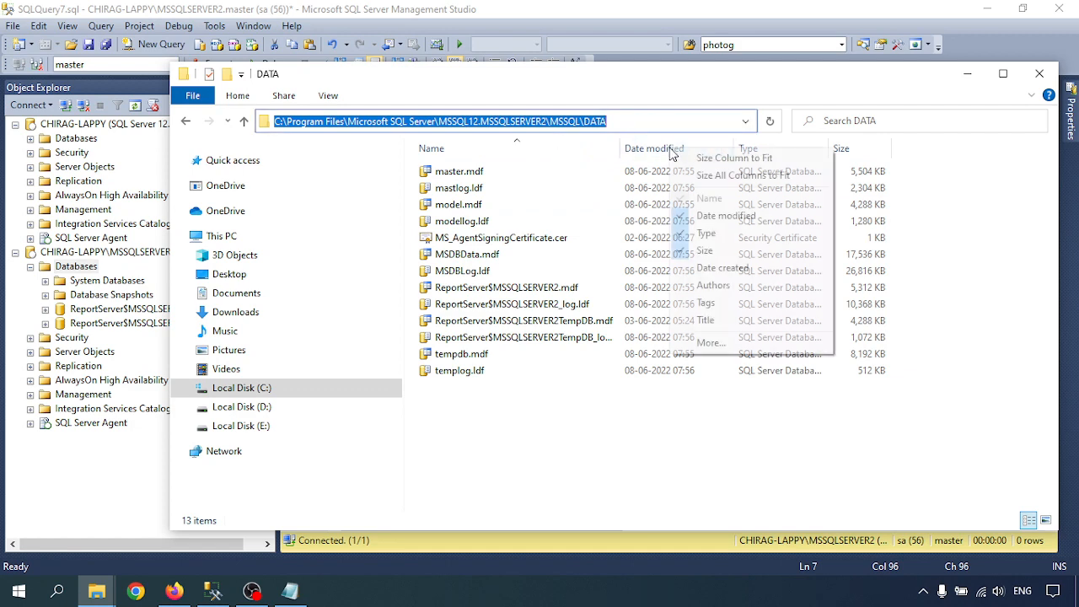
pyautogui.click(722, 216)
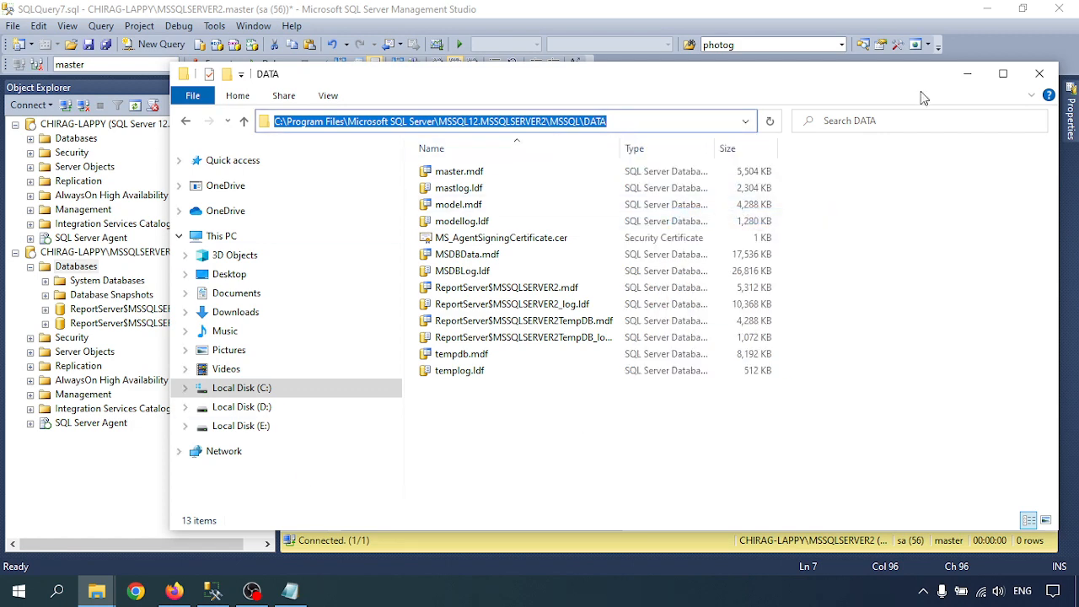
# - Point both the data and log FILENAME paths to MSSQLSERVER2's DATA folder, then execute the script
pyautogui.click(1039, 73)
pyautogui.click(654, 199)
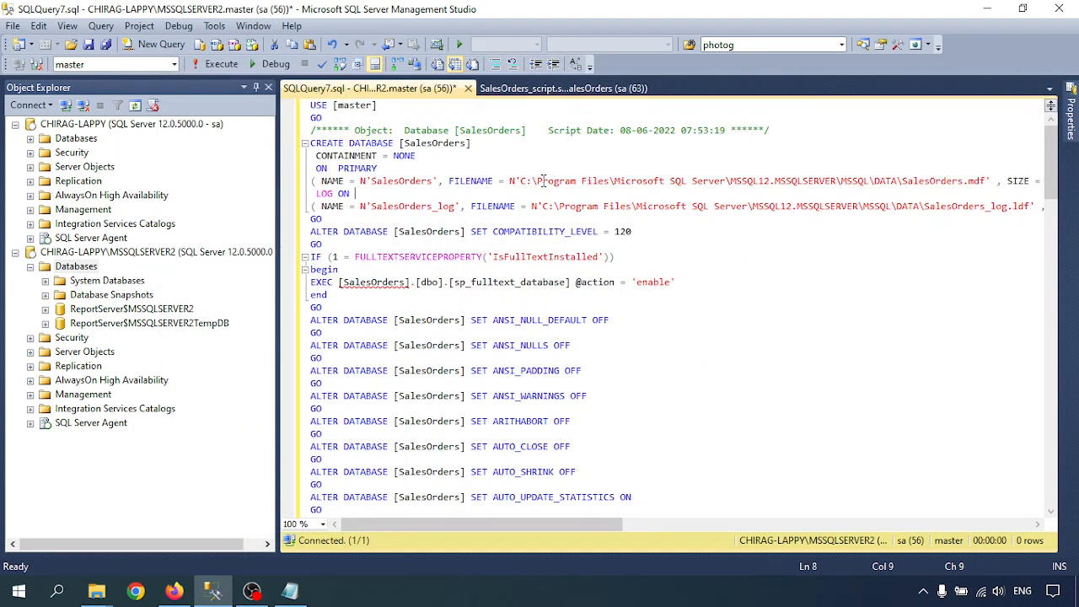
pyautogui.moveTo(523, 180); pyautogui.dragTo(898, 183)
pyautogui.hotkey('ctrl', 'v')
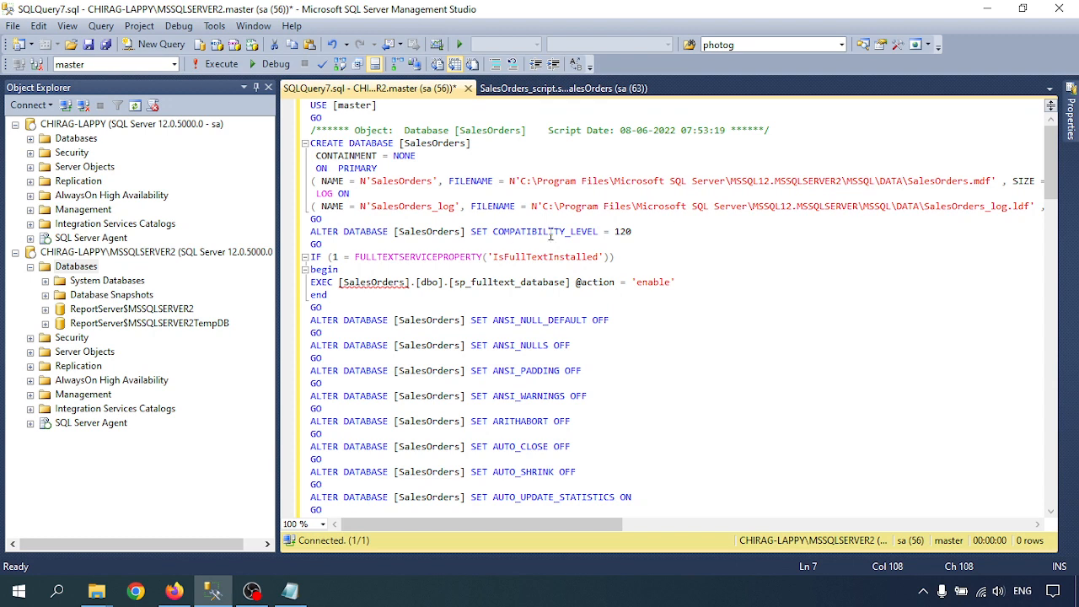
pyautogui.moveTo(544, 207); pyautogui.dragTo(919, 205)
pyautogui.hotkey('ctrl', 'v')
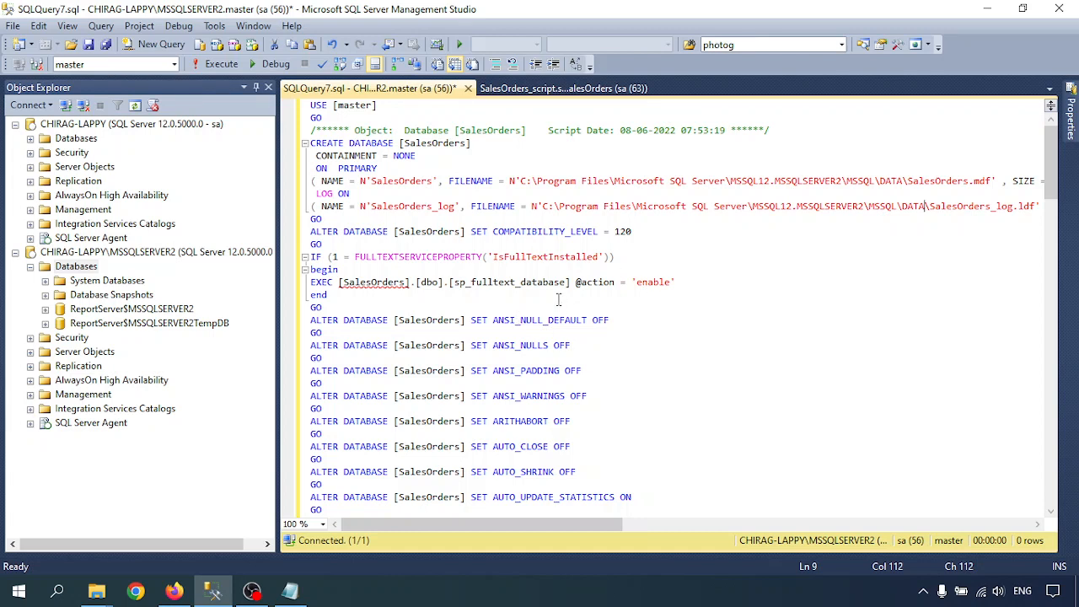
pyautogui.click(492, 192)
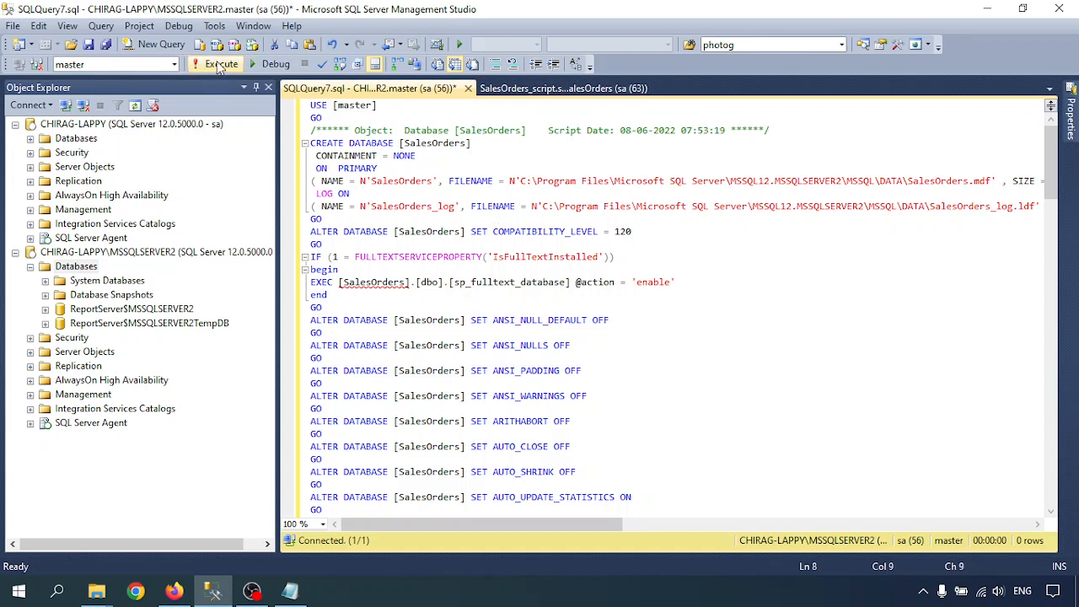
pyautogui.click(218, 65)
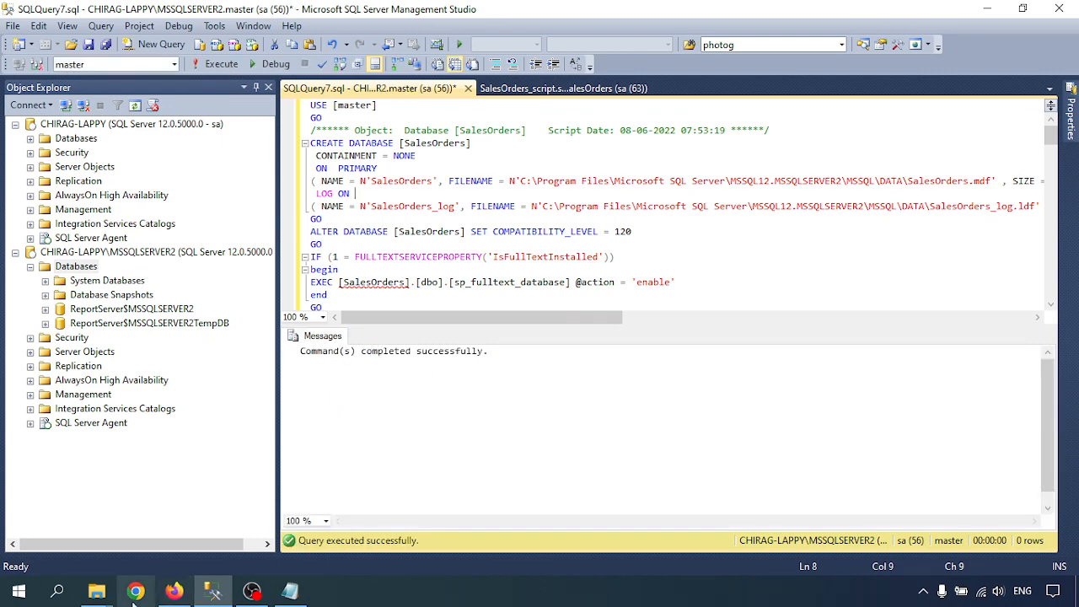
# - Open MSSQL12.MSSQLSERVER2\MSSQL\DATA in File Explorer, starting from the Run prompt
pyautogui.moveTo(96, 593)
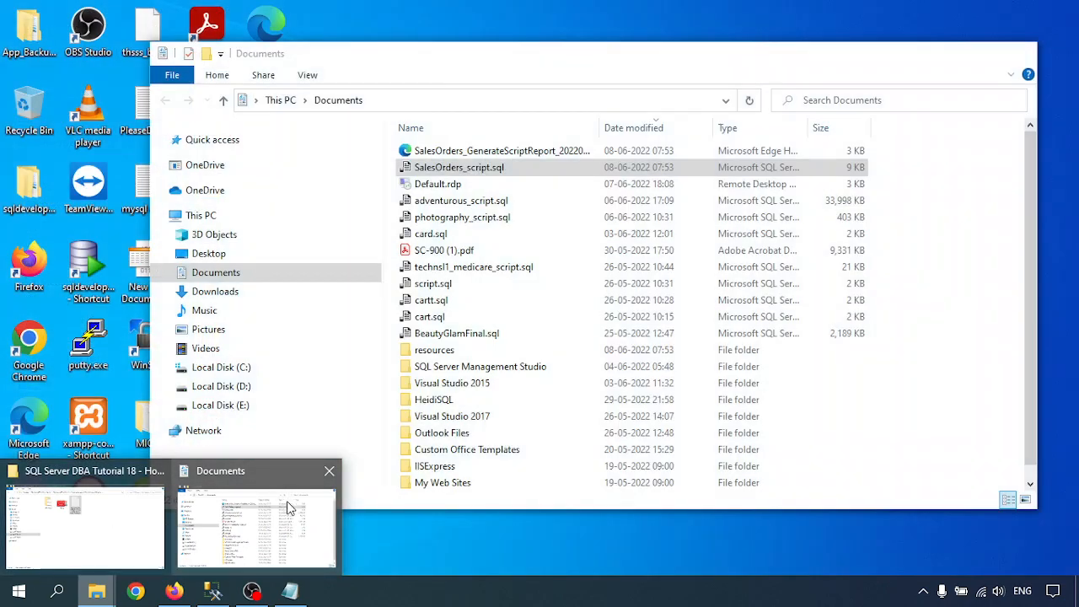
pyautogui.click(290, 506)
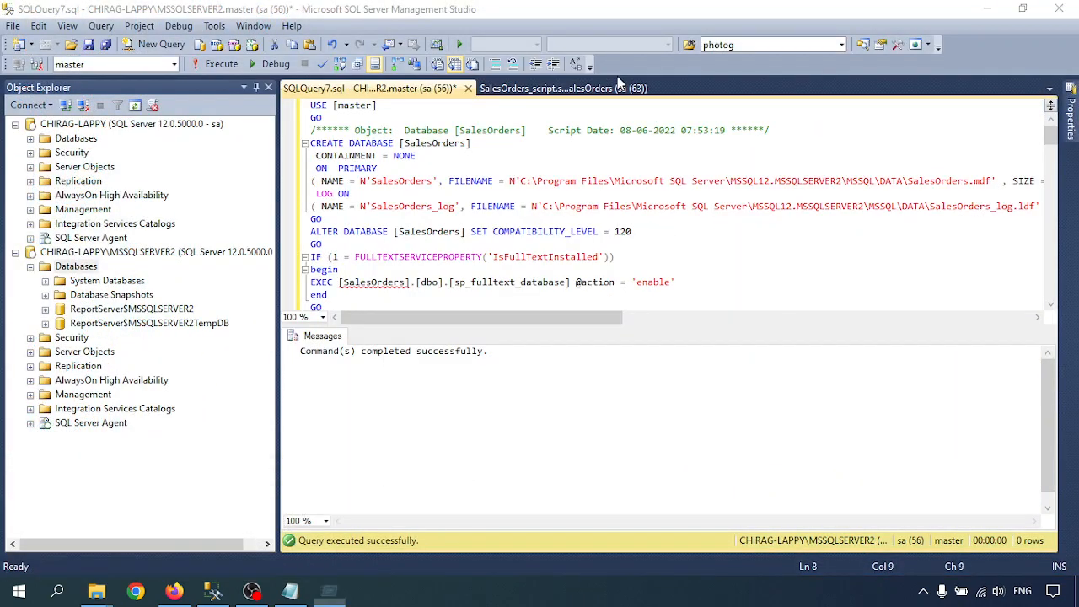
pyautogui.press('super+r')
pyautogui.press('Return')
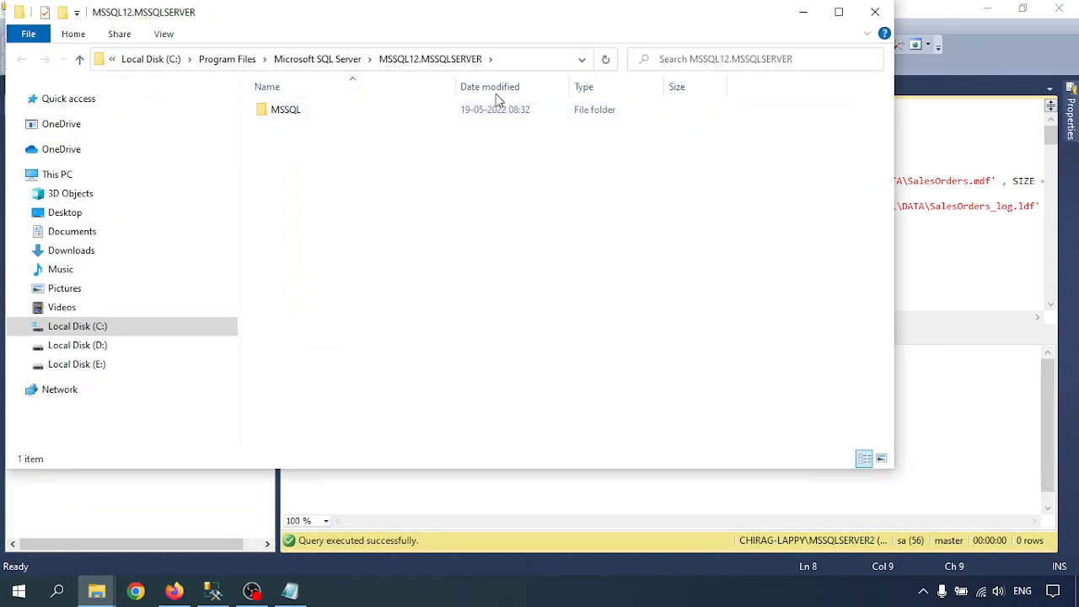
pyautogui.click(364, 59)
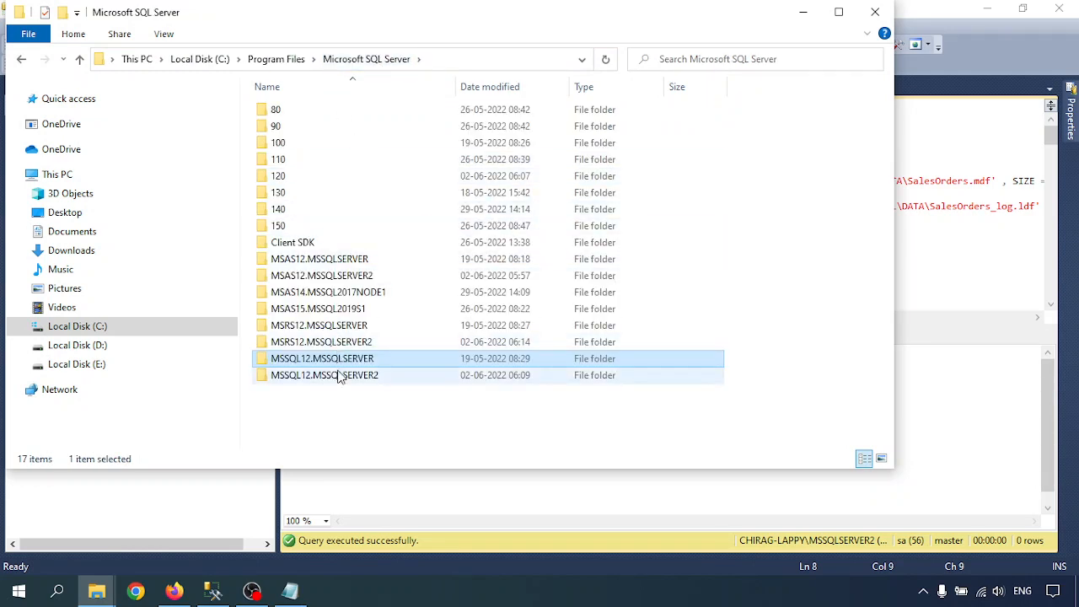
pyautogui.doubleClick(340, 374)
pyautogui.doubleClick(324, 110)
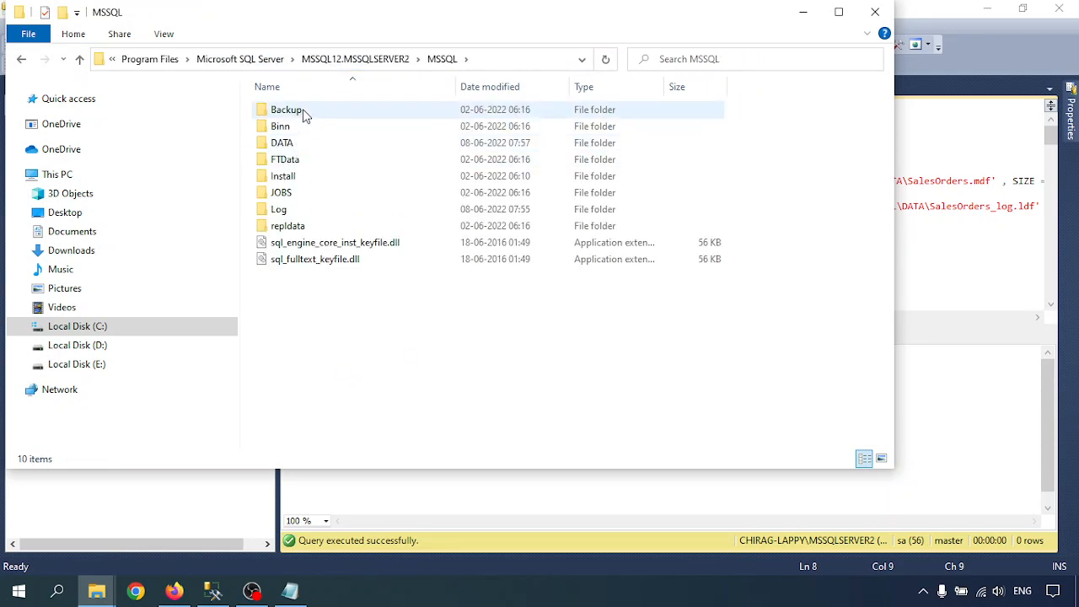
pyautogui.doubleClick(308, 144)
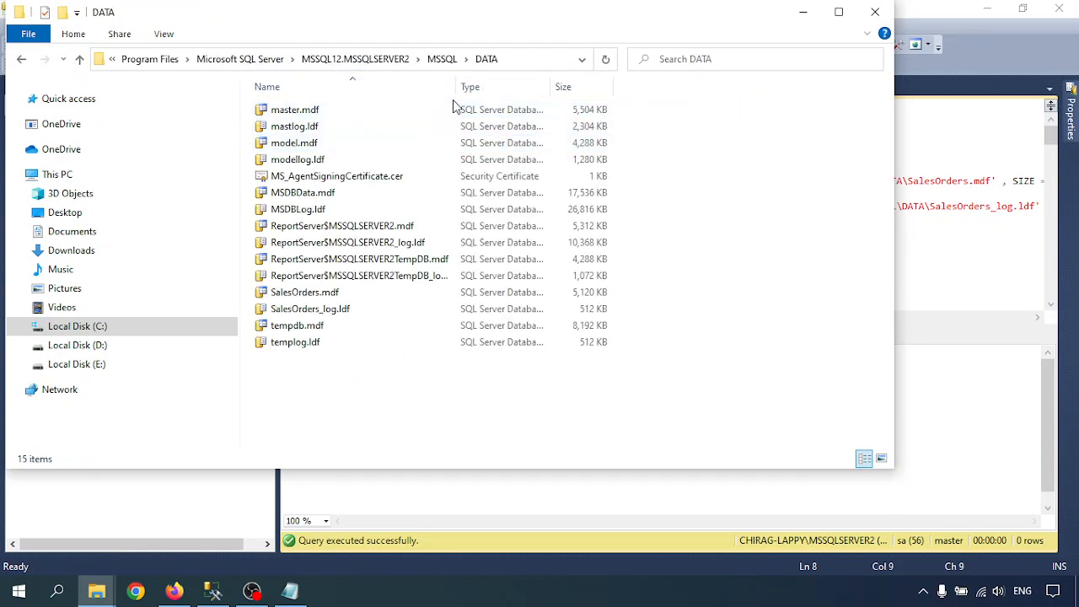
# - Select the new SalesOrders.mdf and SalesOrders_log.ldf files to confirm they exist
pyautogui.click(306, 294)
pyautogui.click(313, 310)
pyautogui.click(308, 295)
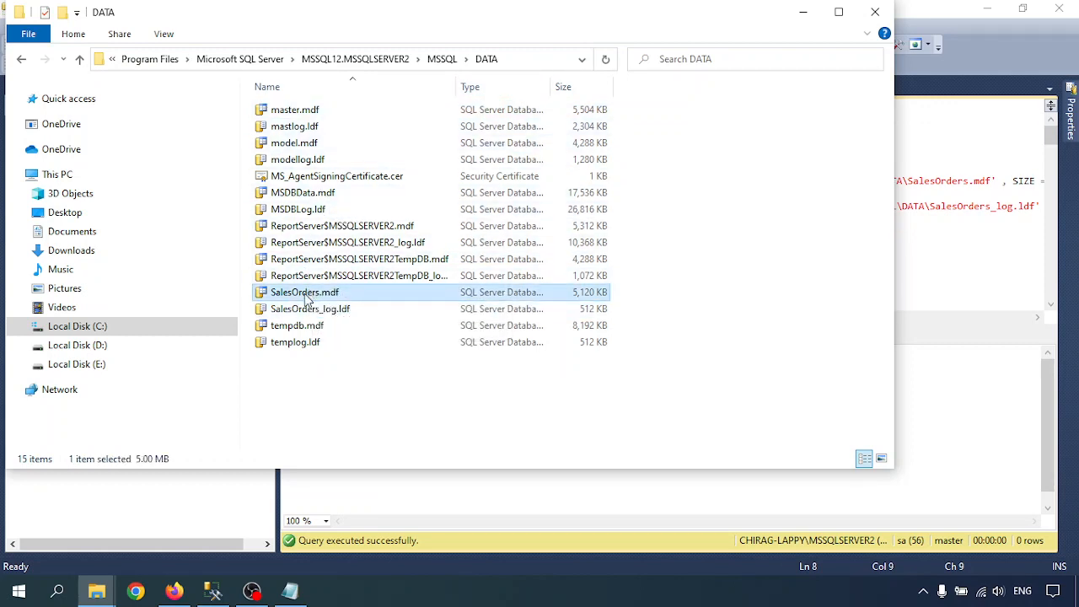
pyautogui.click(309, 310)
pyautogui.click(305, 295)
pyautogui.click(308, 312)
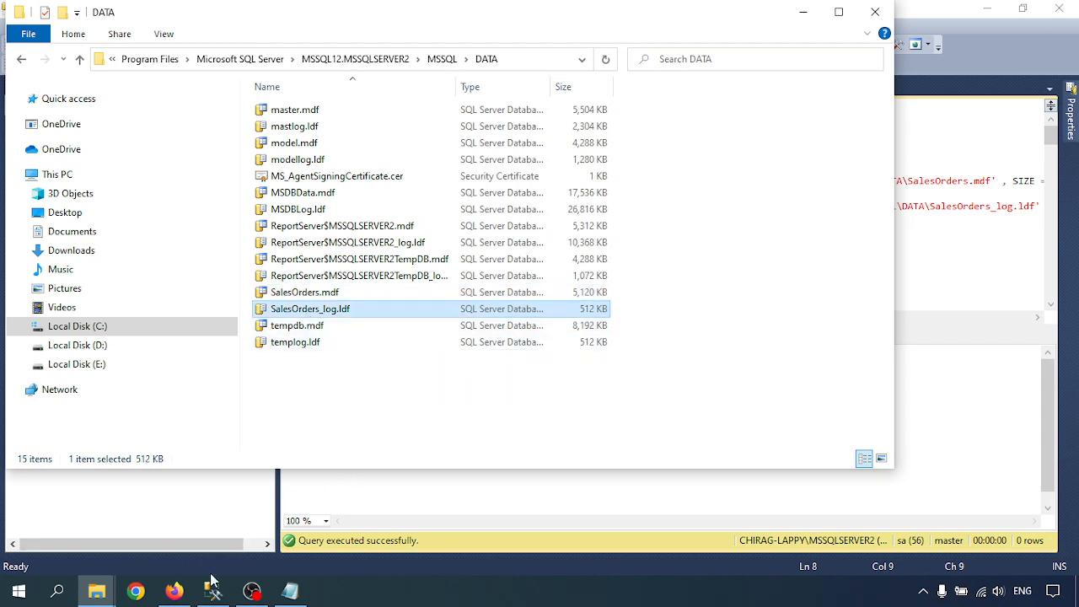
# - Refresh MSSQLSERVER2's databases and expand the new SalesOrders database's Tables folder
pyautogui.click(875, 12)
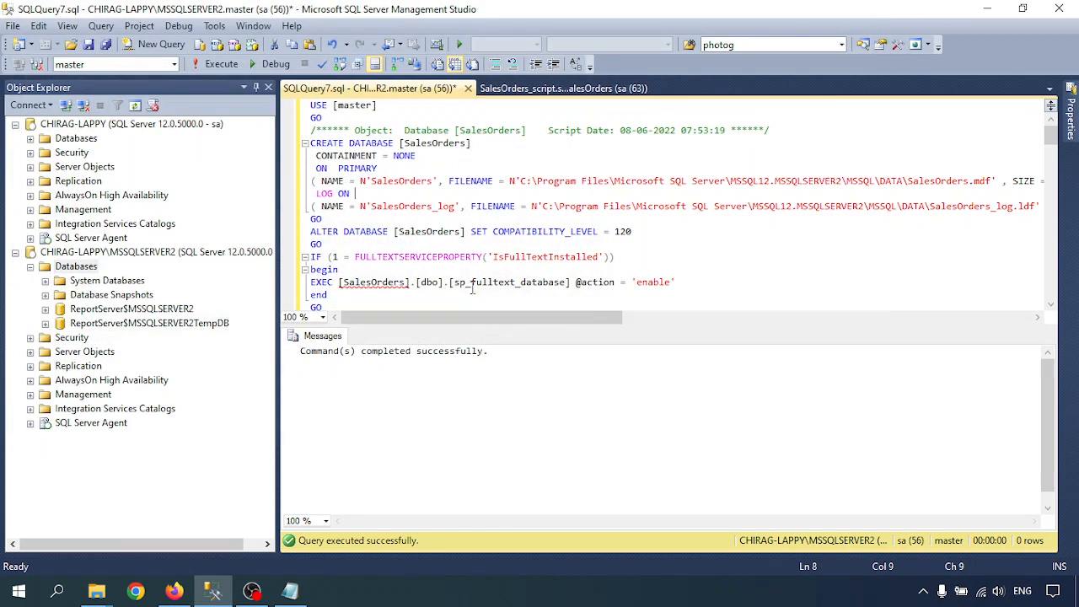
pyautogui.rightClick(76, 268)
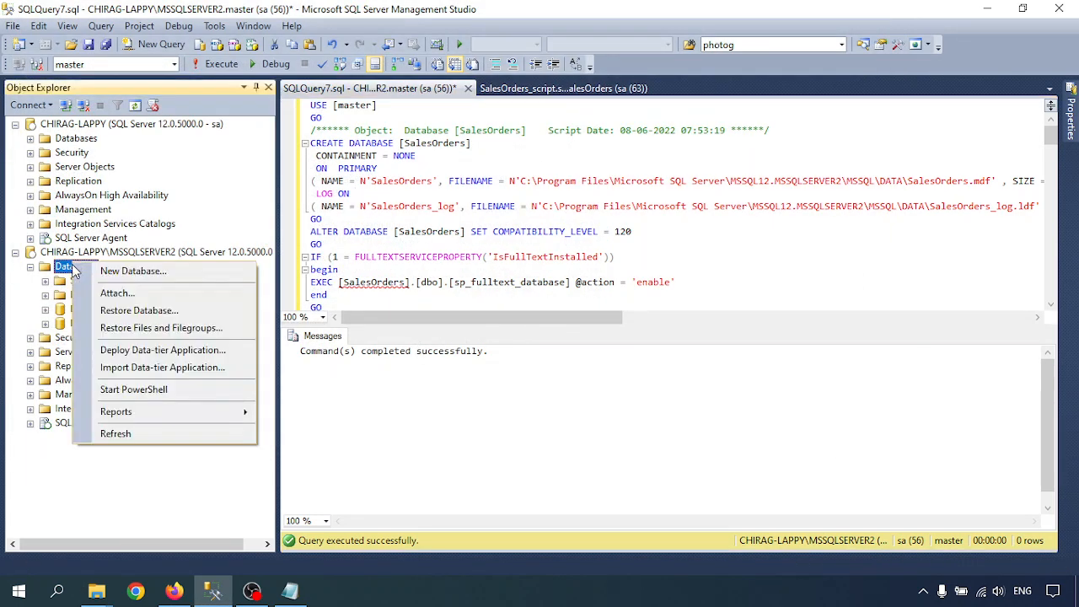
pyautogui.click(115, 434)
pyautogui.click(93, 339)
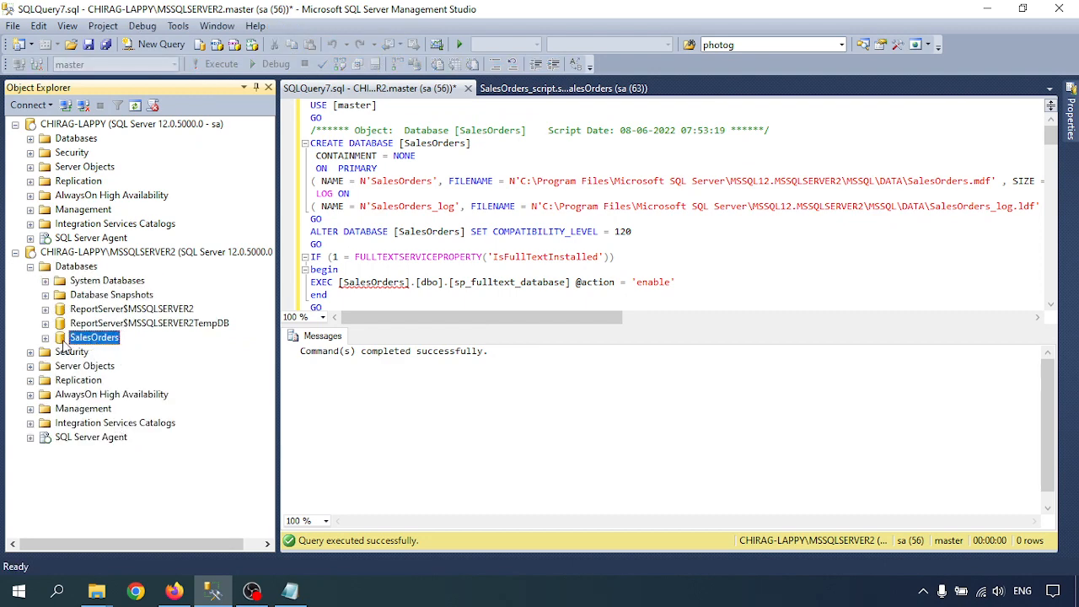
pyautogui.click(45, 338)
pyautogui.click(60, 366)
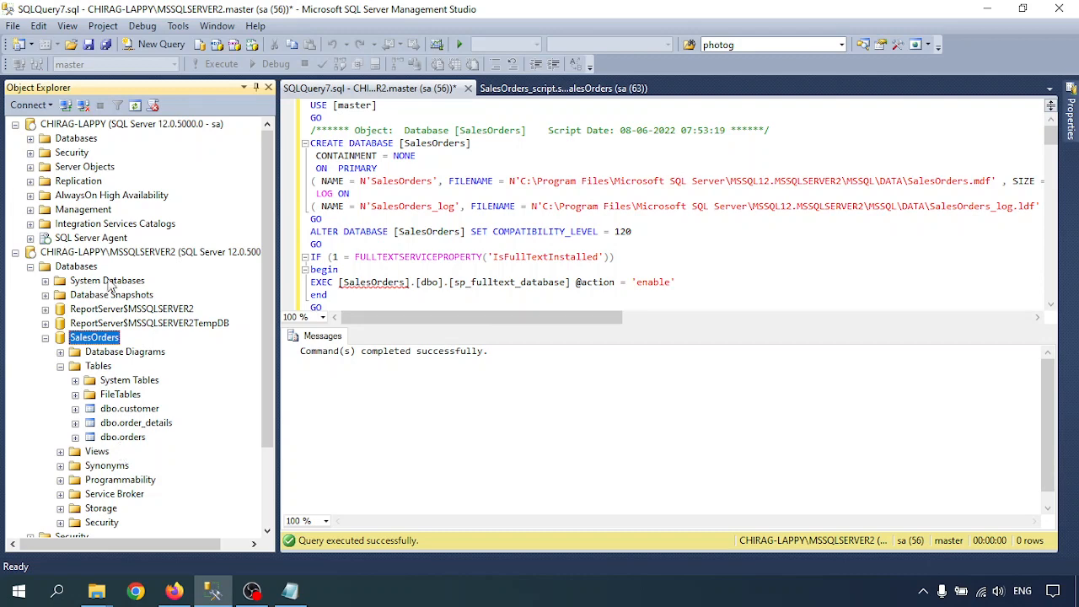
# - Expand the SalesOrders database and its tables on the other server for comparison
pyautogui.click(31, 139)
pyautogui.scroll(-4, 85, 289)
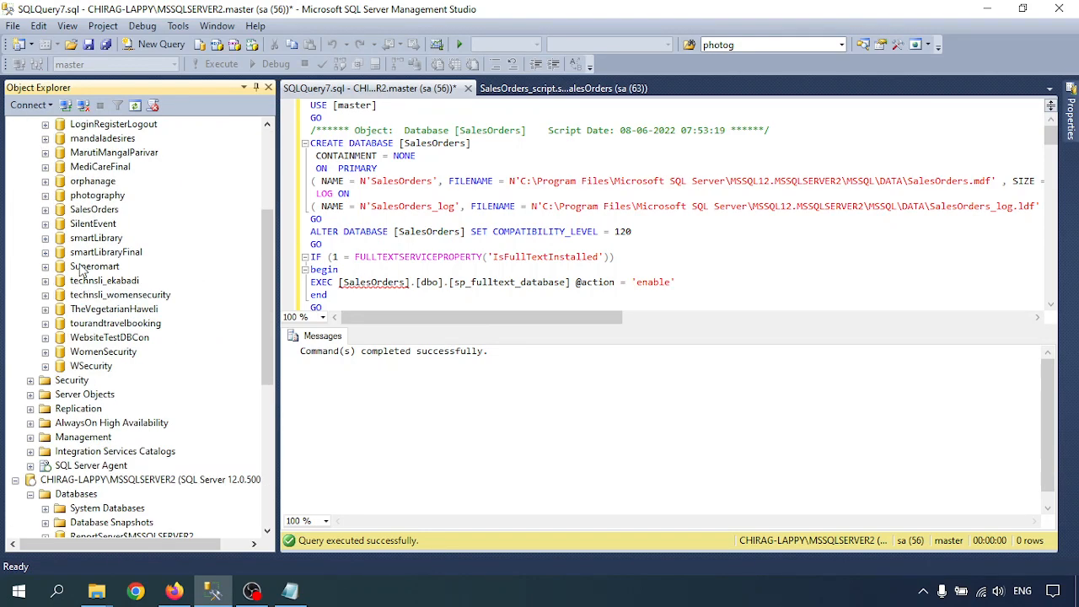
pyautogui.click(46, 209)
pyautogui.click(60, 237)
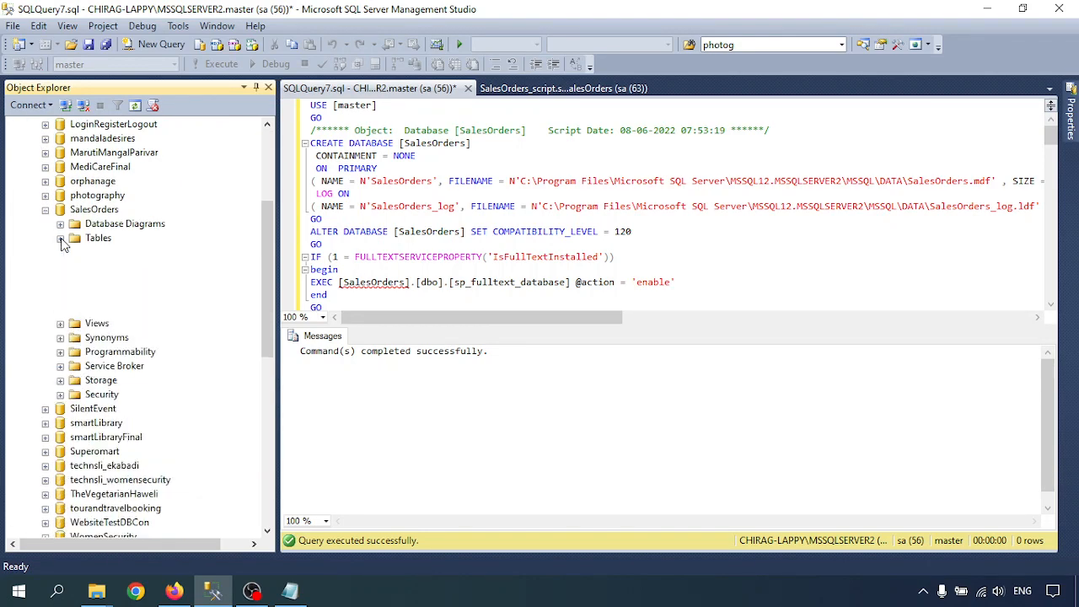
pyautogui.scroll(-10, 105, 295)
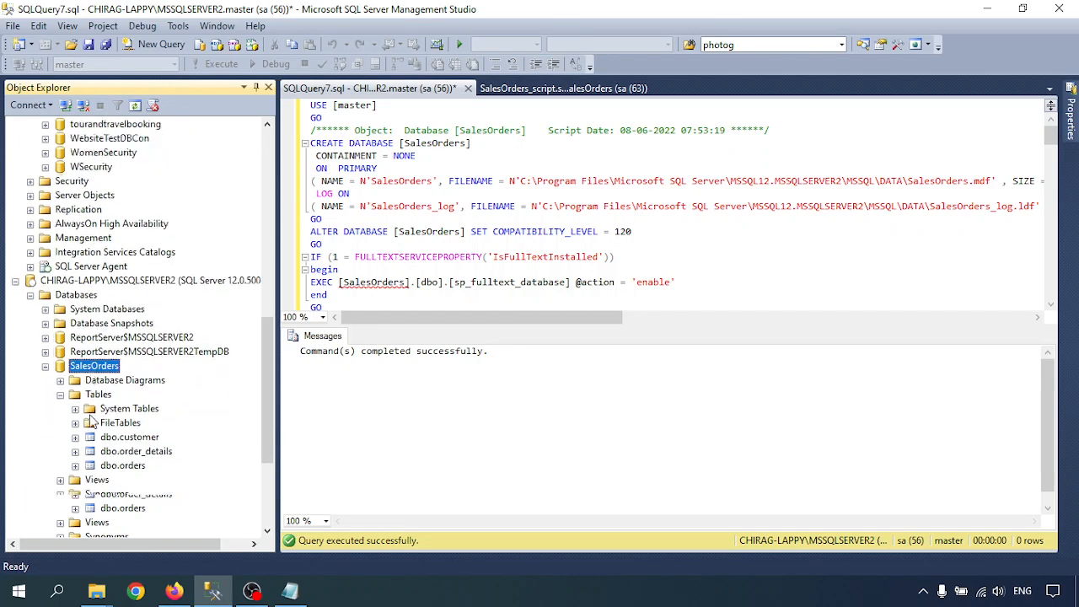
# - Expand Programmability > Stored Procedures to show dbo.sp_GetProductByCustomPaging, then bring Notepad's notes forward
pyautogui.click(60, 423)
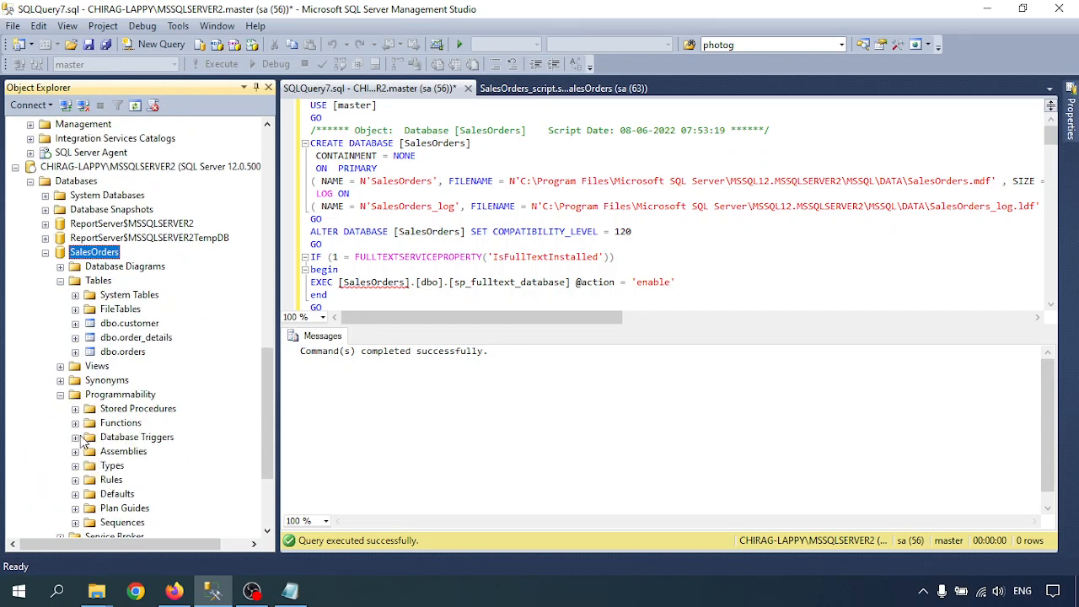
pyautogui.click(75, 409)
pyautogui.click(118, 437)
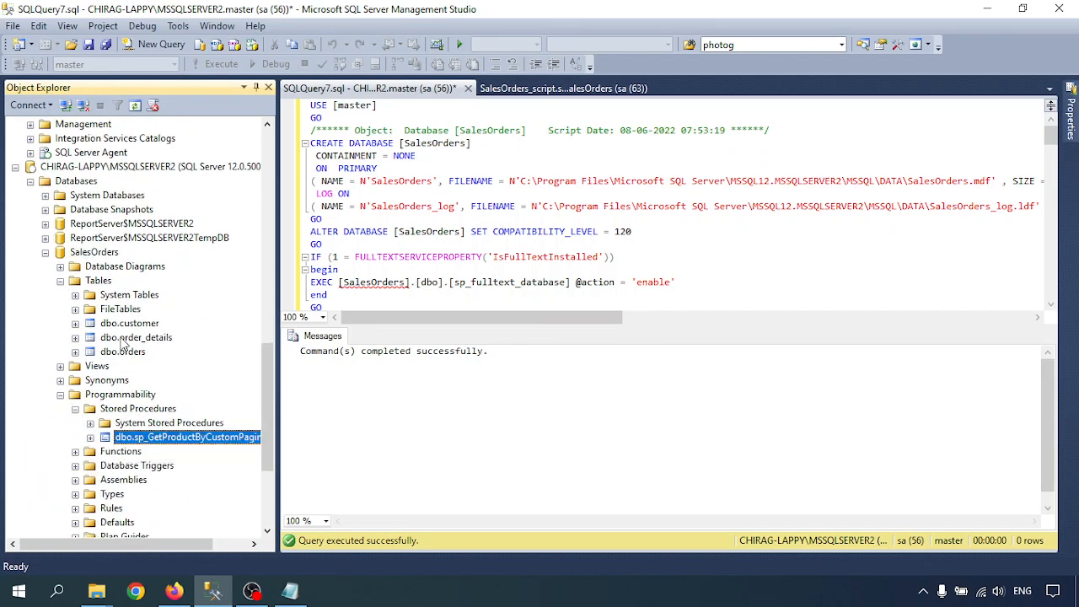
pyautogui.scroll(1, 142, 398)
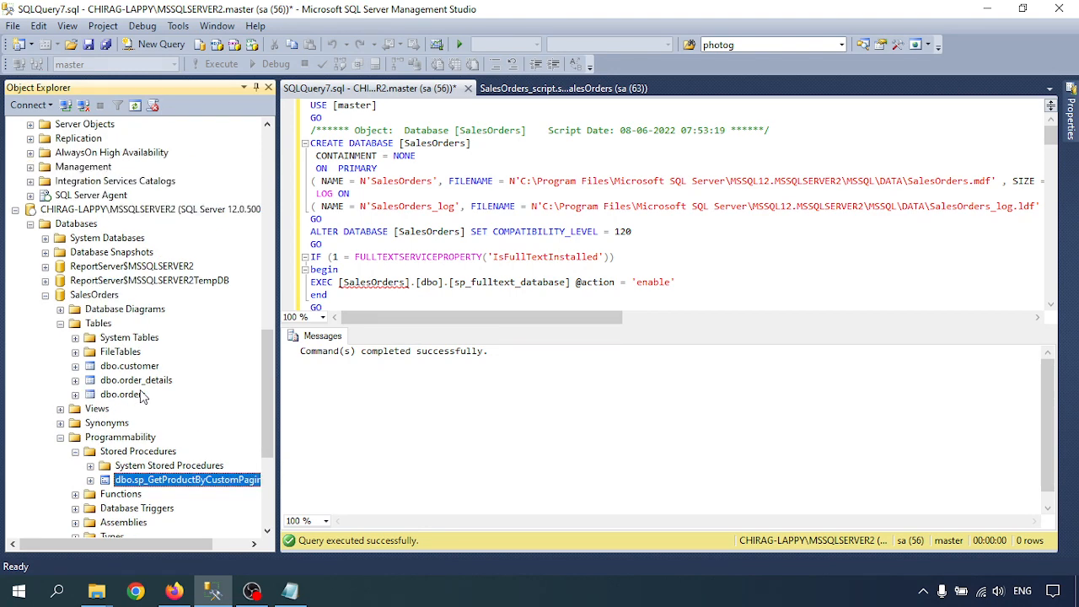
pyautogui.scroll(8, 142, 398)
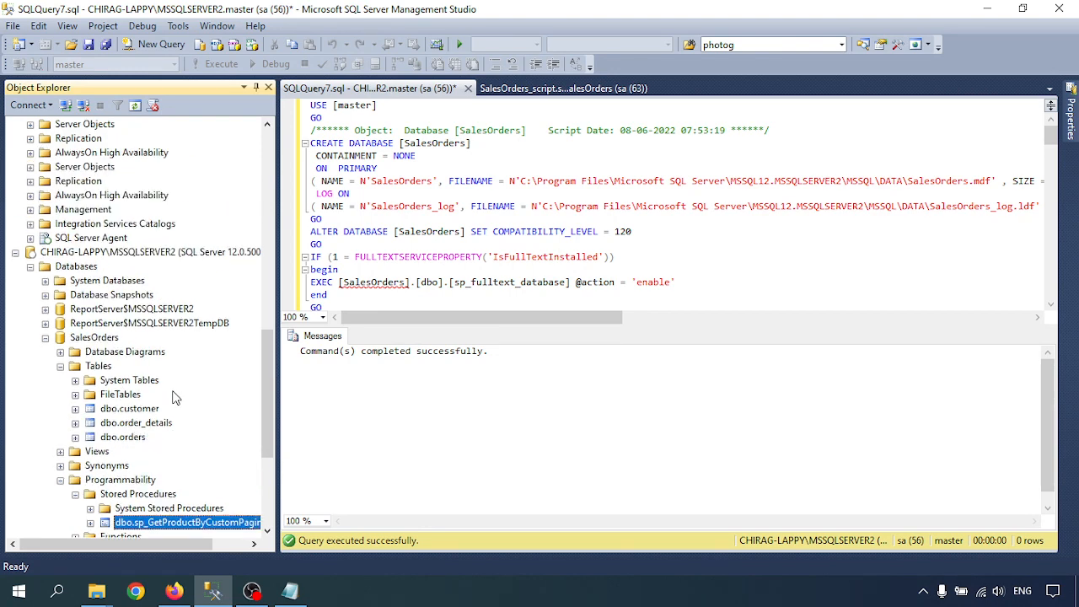
pyautogui.click(629, 159)
pyautogui.click(289, 590)
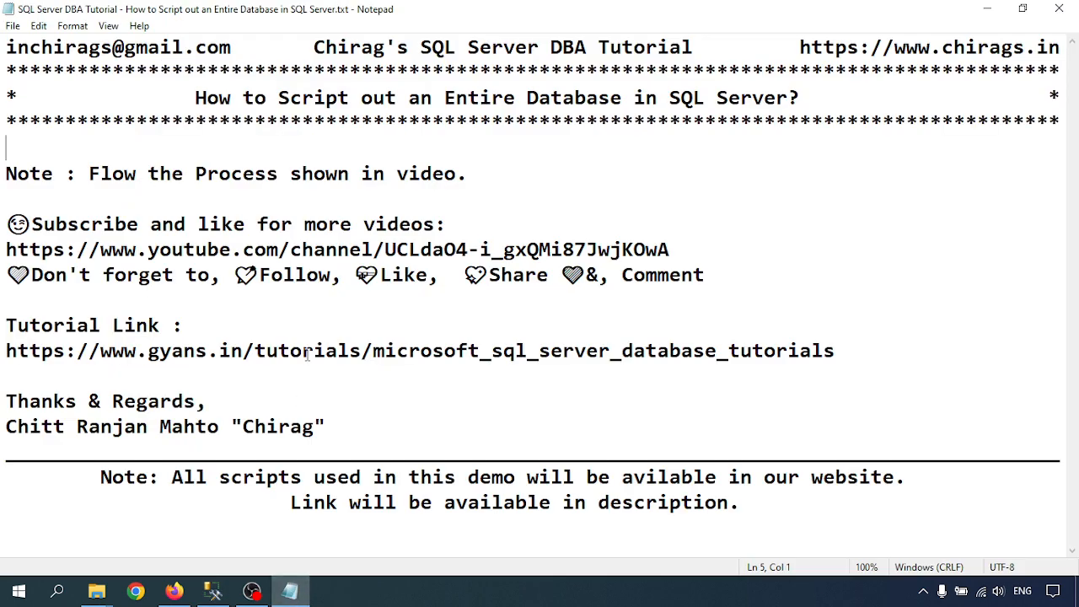
pyautogui.click(216, 177)
pyautogui.click(421, 597)
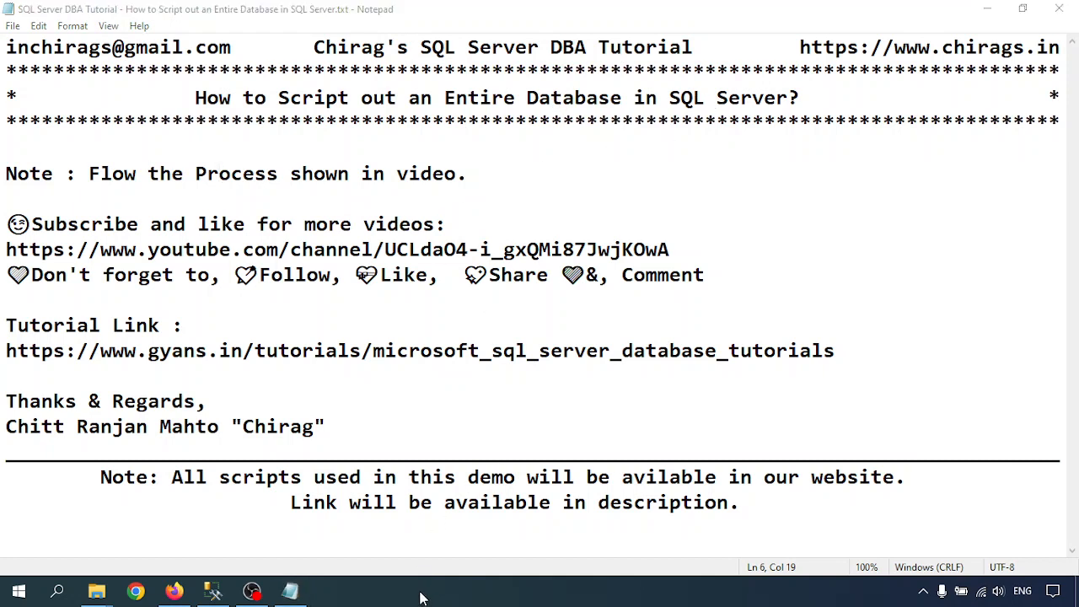